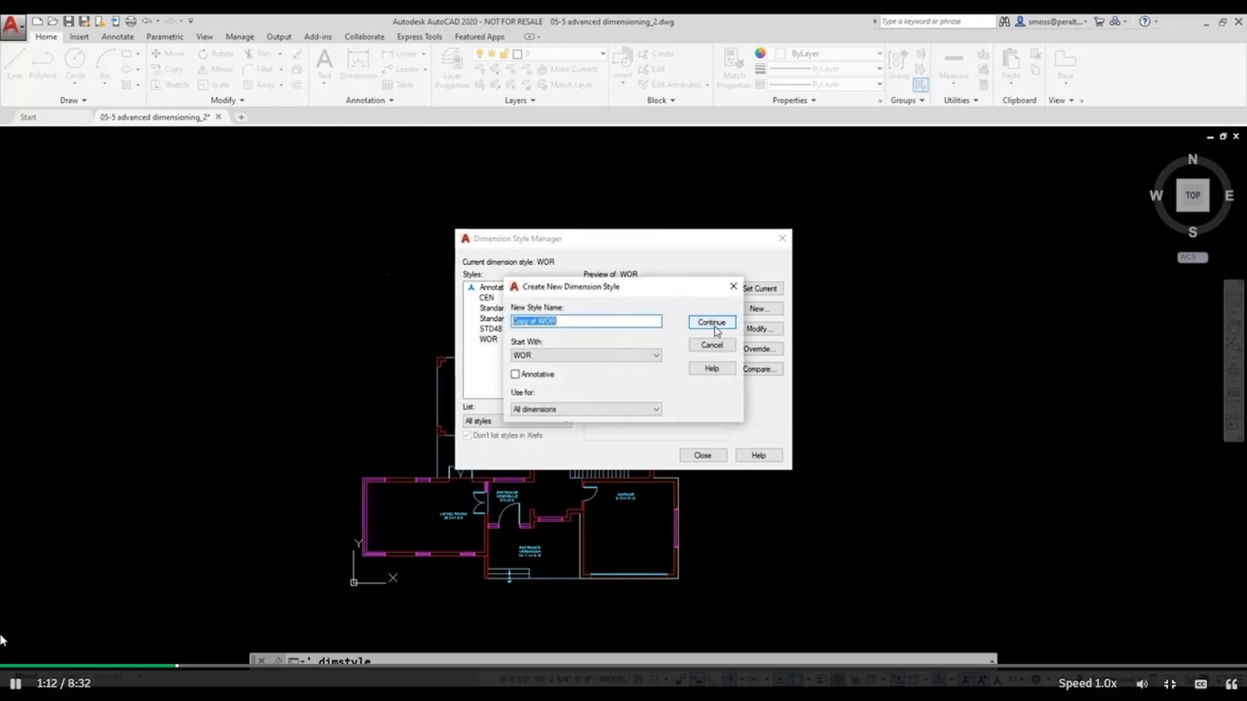
# Step: Create a new dimension style named Arch_96 that starts with the Standard style
pyautogui.write('Arch_96')
pyautogui.click(638, 356)
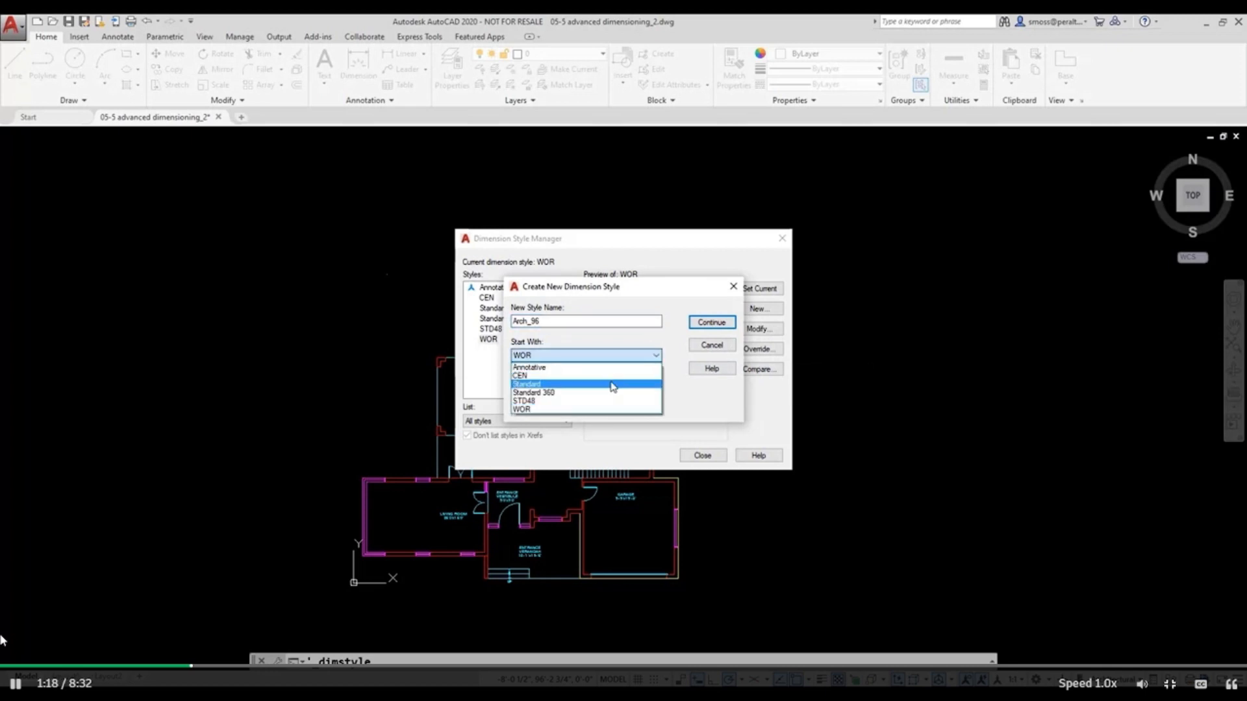
pyautogui.click(617, 384)
pyautogui.click(712, 323)
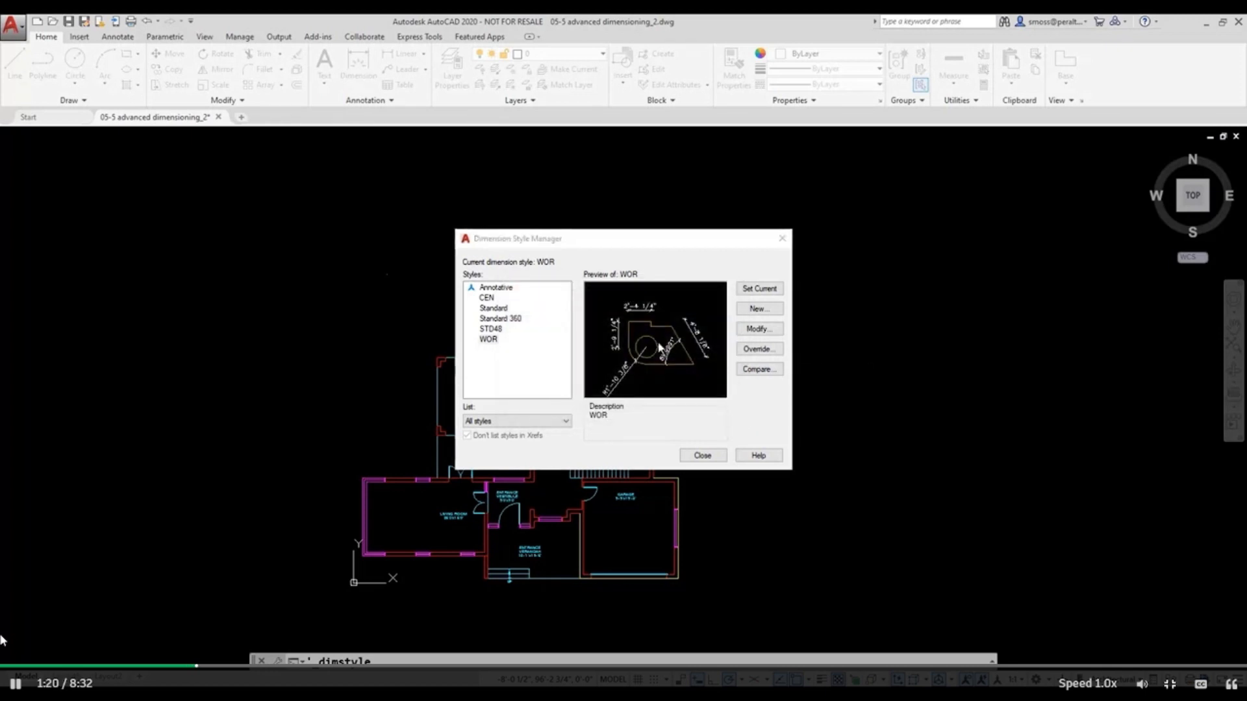
# Step: Set the dimension arrowheads to Architectural tick and the leader arrowhead to Open
pyautogui.click(502, 215)
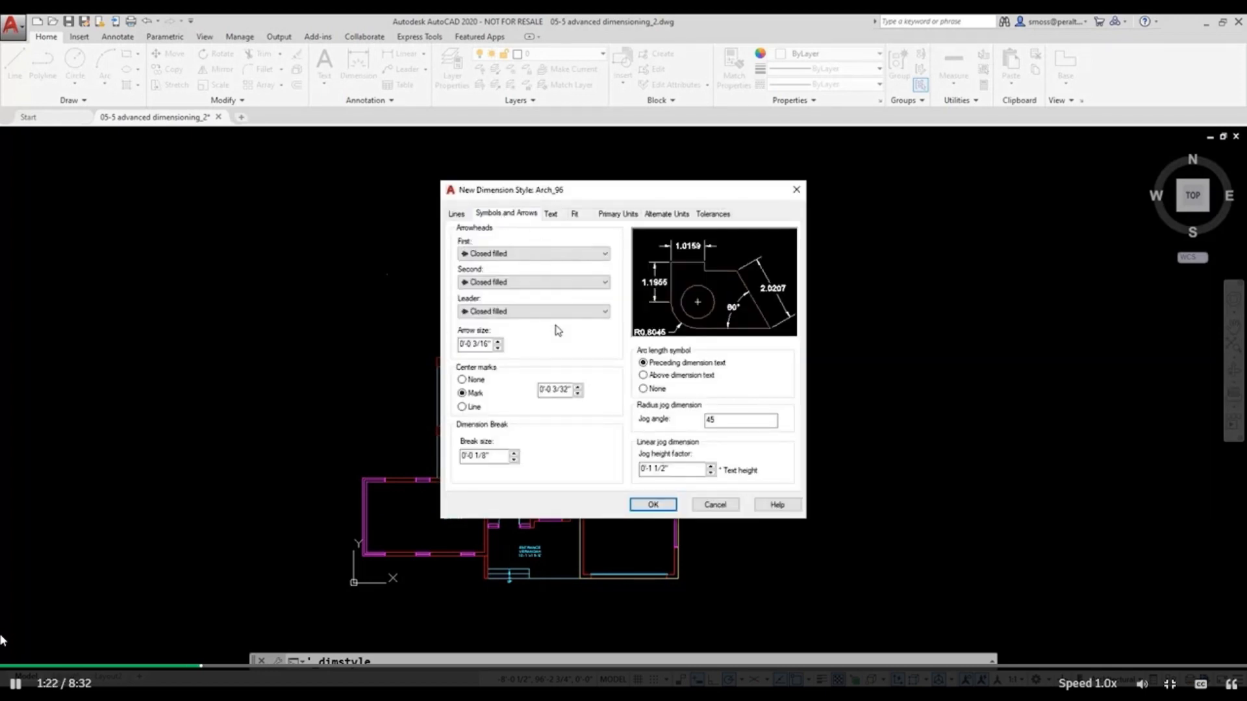
pyautogui.click(527, 254)
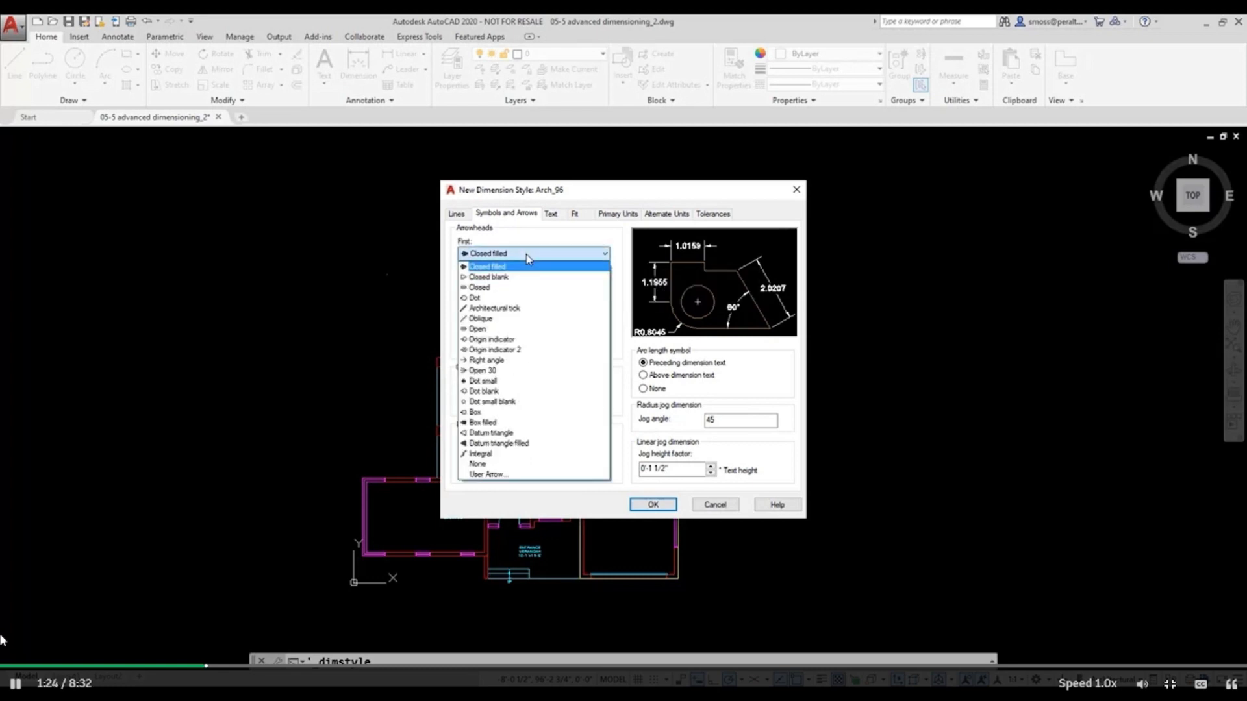
pyautogui.click(528, 308)
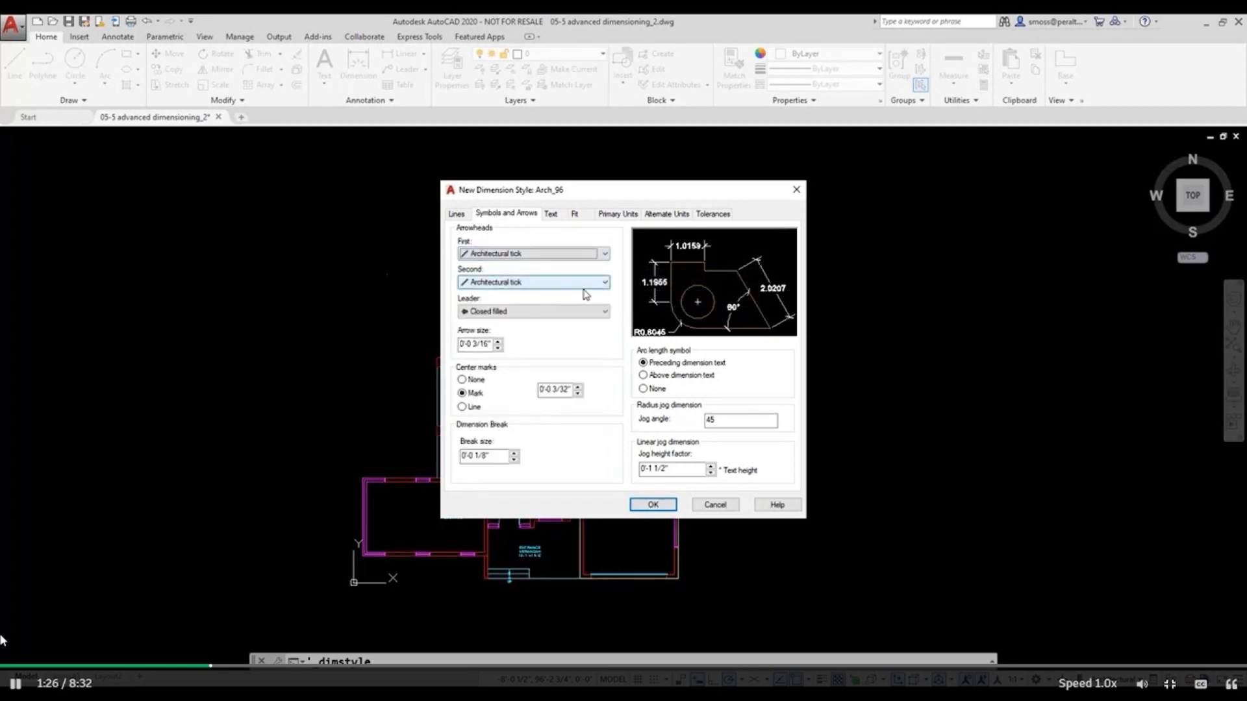
pyautogui.click(587, 313)
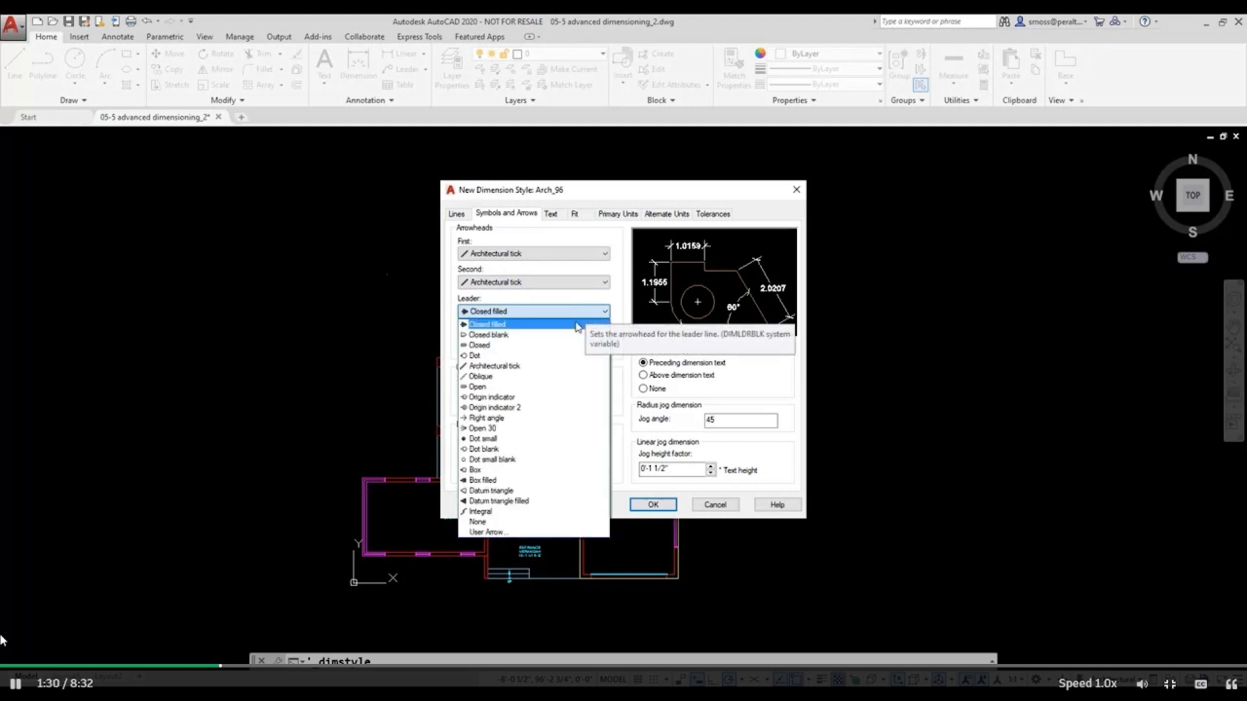
pyautogui.click(548, 386)
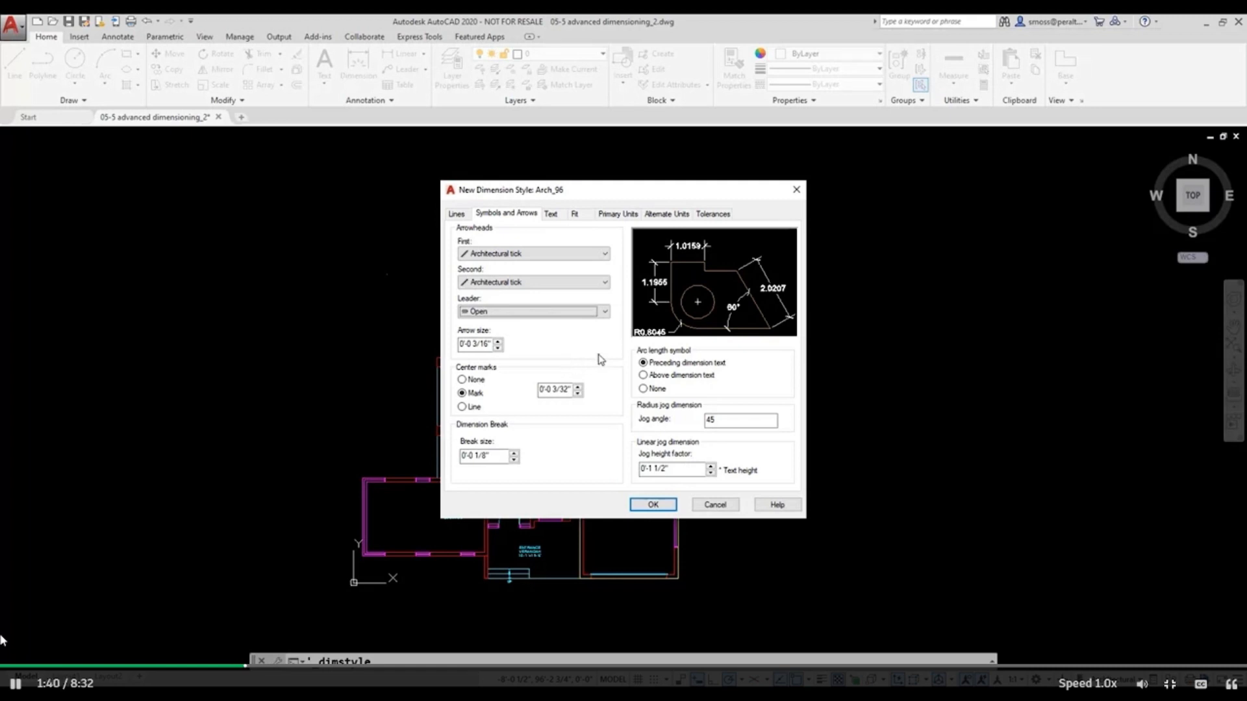
# Step: Set the distance that extension lines extend beyond the dimension lines to 1/8"
pyautogui.click(457, 213)
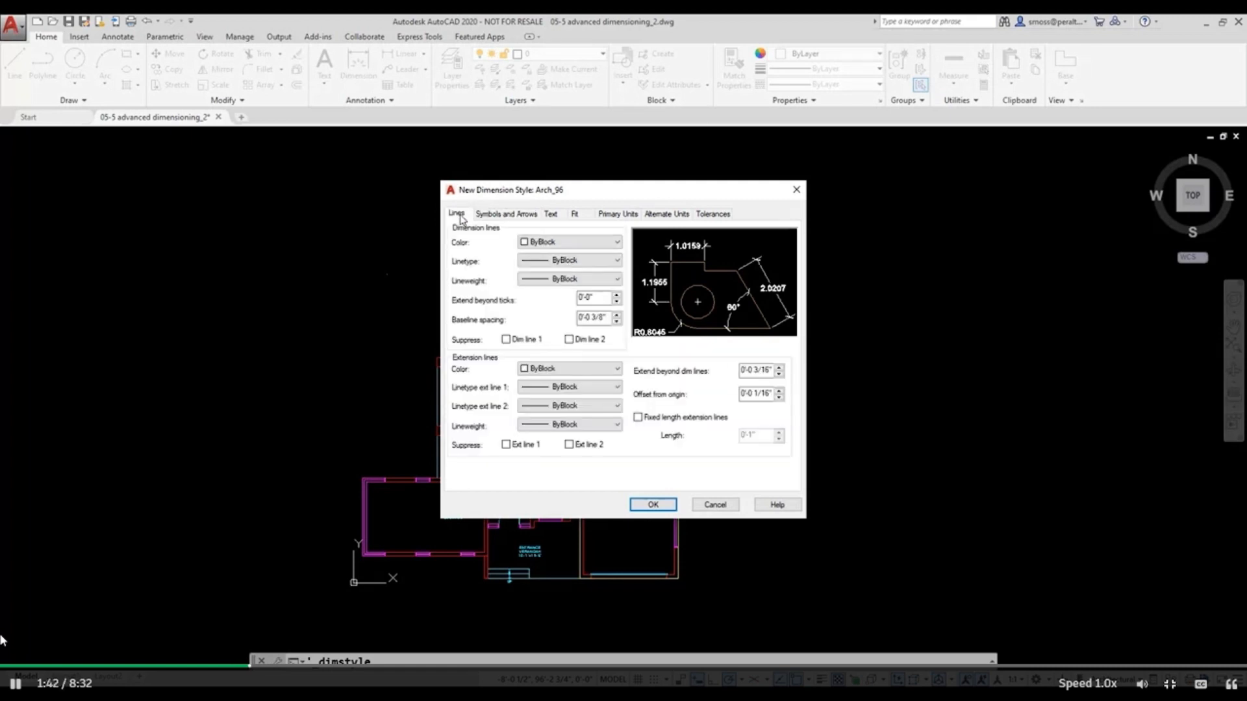
pyautogui.click(755, 370)
pyautogui.press('Delete')
pyautogui.press('Delete')
pyautogui.press('Delete')
pyautogui.press('Delete')
pyautogui.write('6')
pyautogui.write('1/8')
# Step: Set the extension lines' offset from origin to 1/8"
pyautogui.click(750, 393)
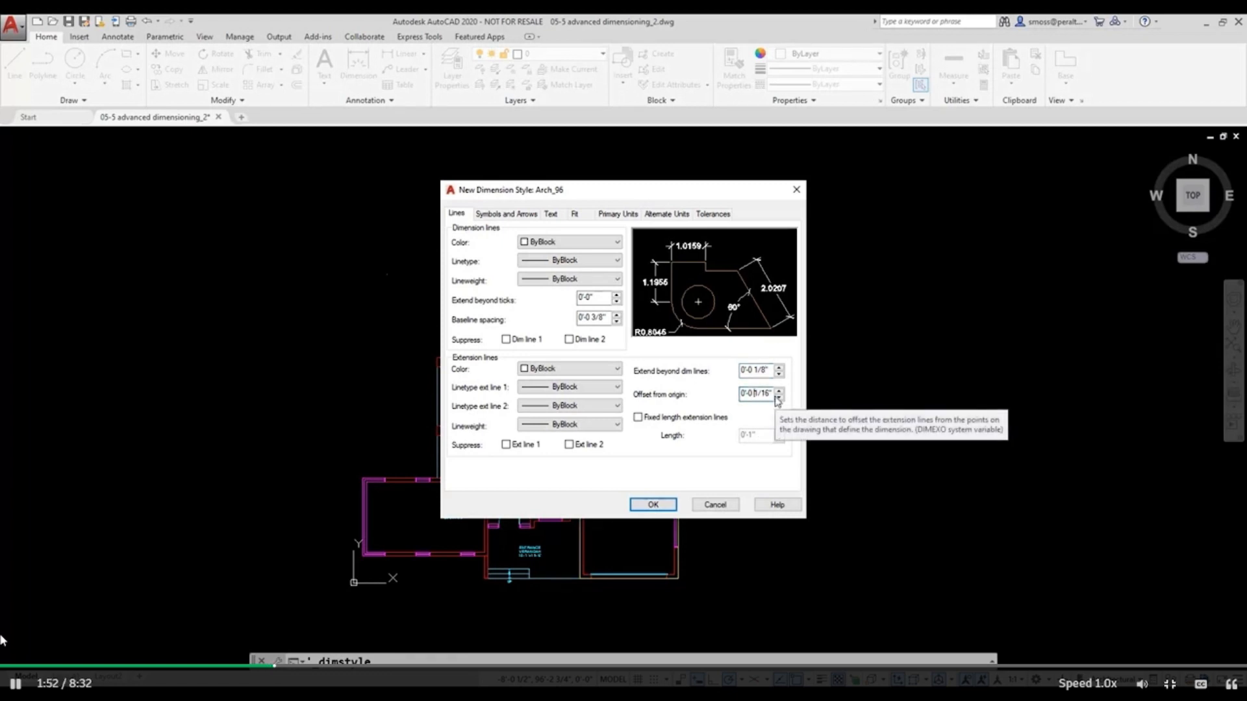
pyautogui.press('Delete')
pyautogui.press('Delete')
pyautogui.press('Delete')
pyautogui.press('Delete')
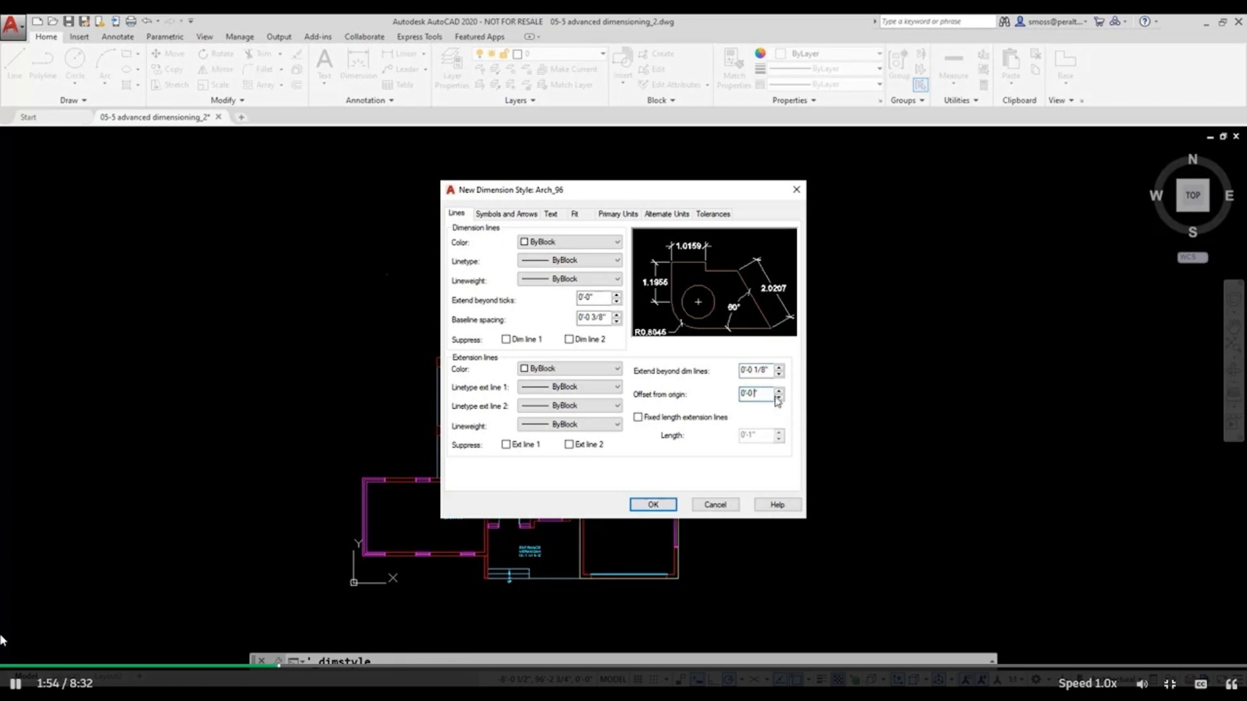
pyautogui.write('1/8')
# Step: Assign the dimtext_96 text style and place the dimension text above and aligned with the dimension line
pyautogui.click(552, 215)
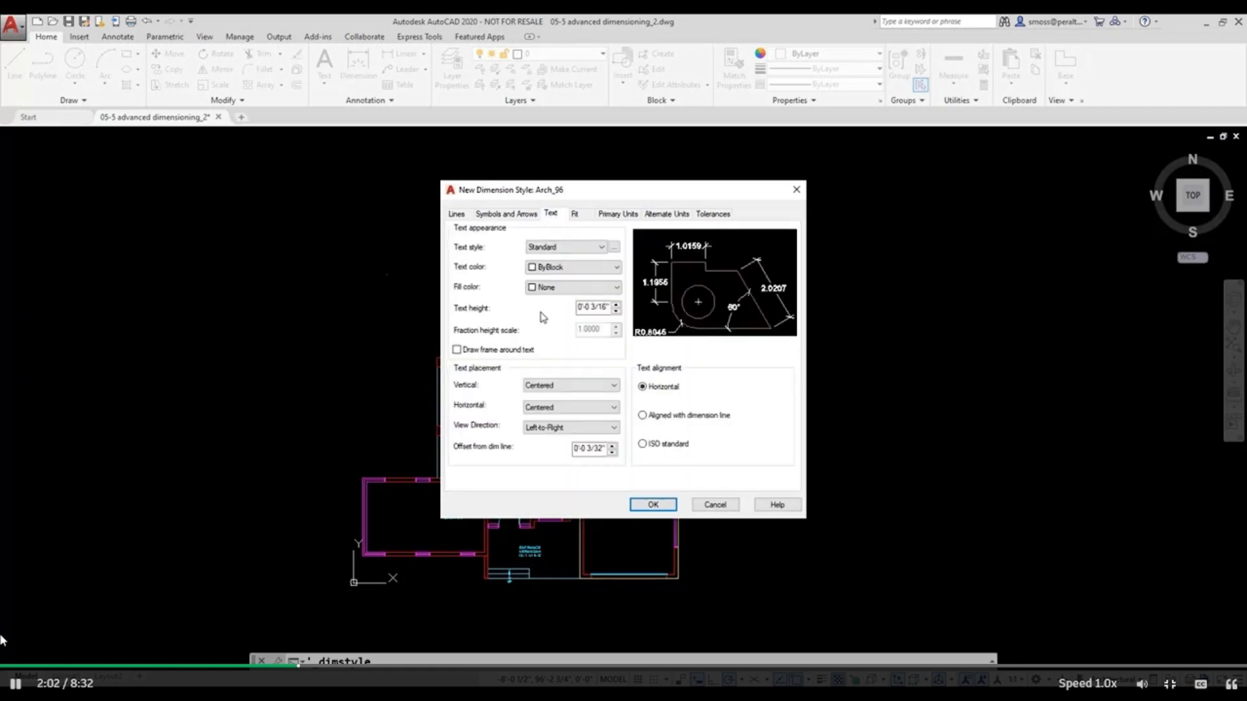
pyautogui.click(549, 247)
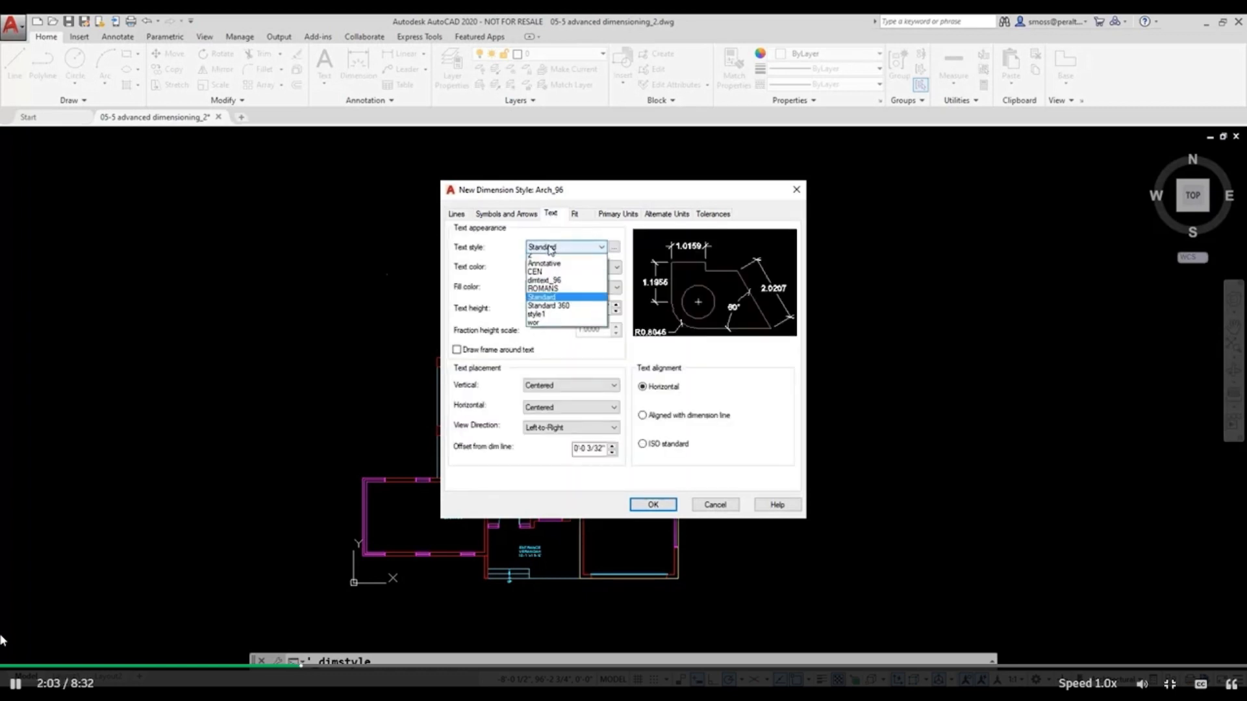
pyautogui.click(544, 284)
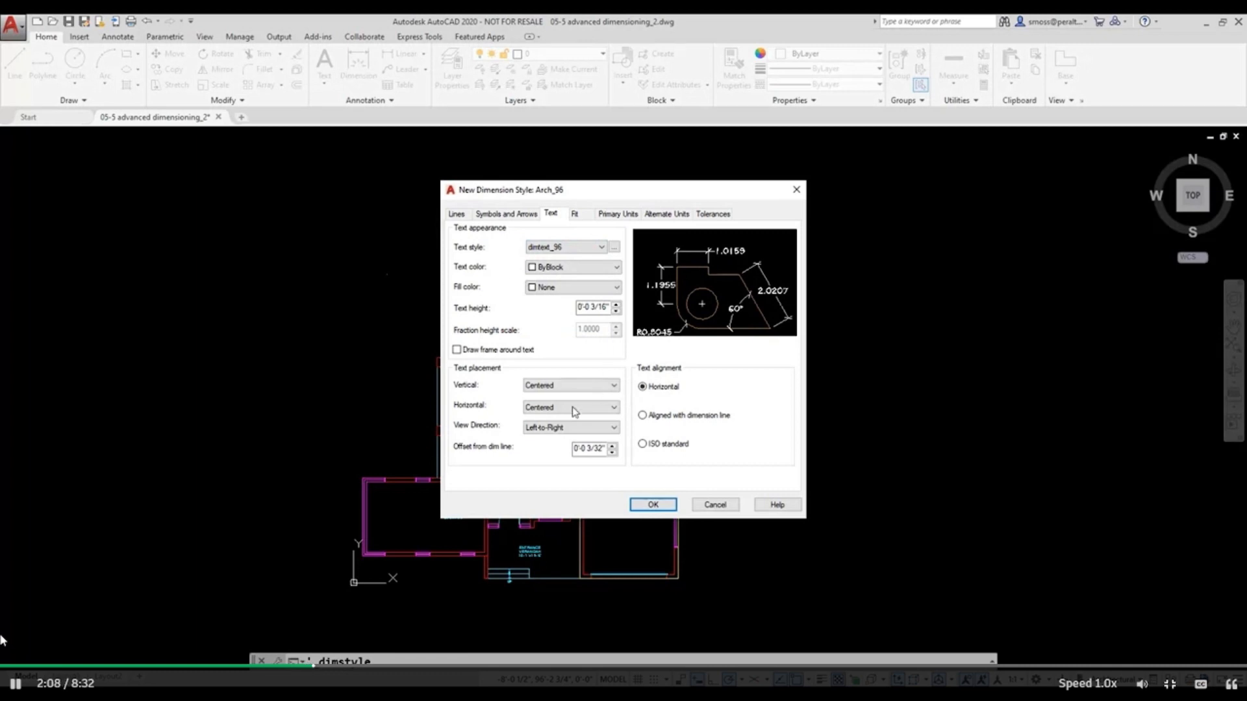
pyautogui.click(569, 387)
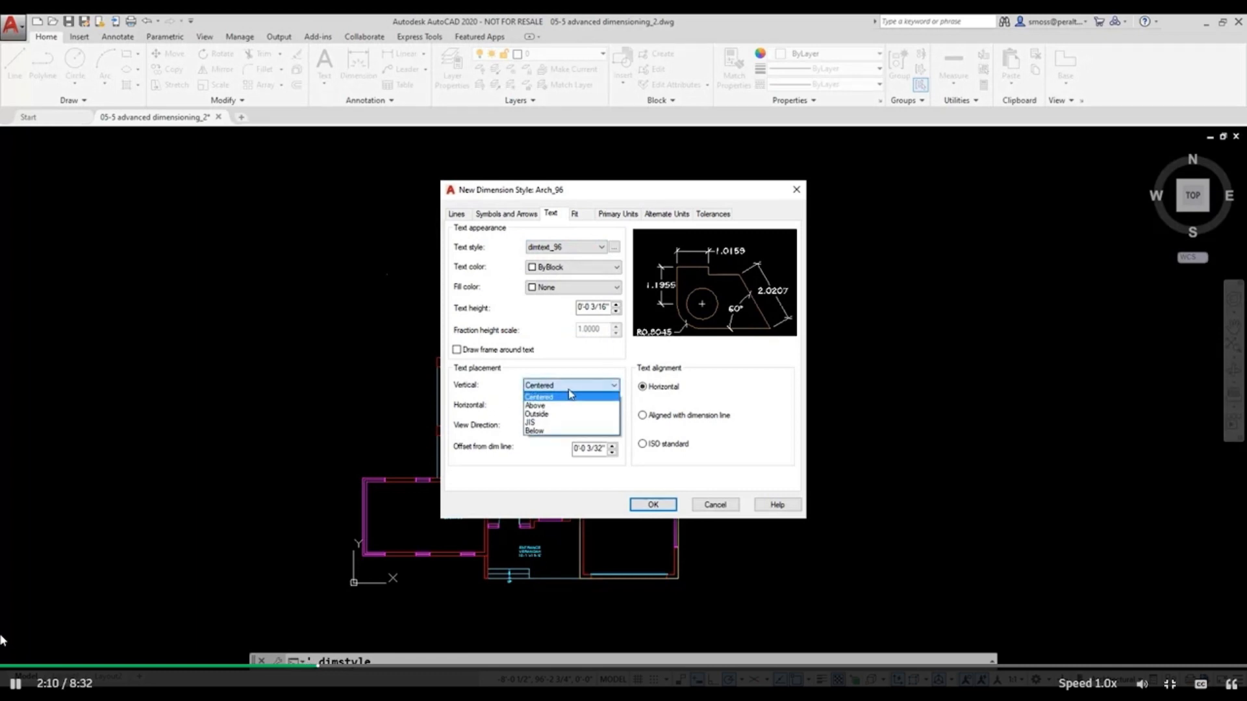
pyautogui.click(563, 407)
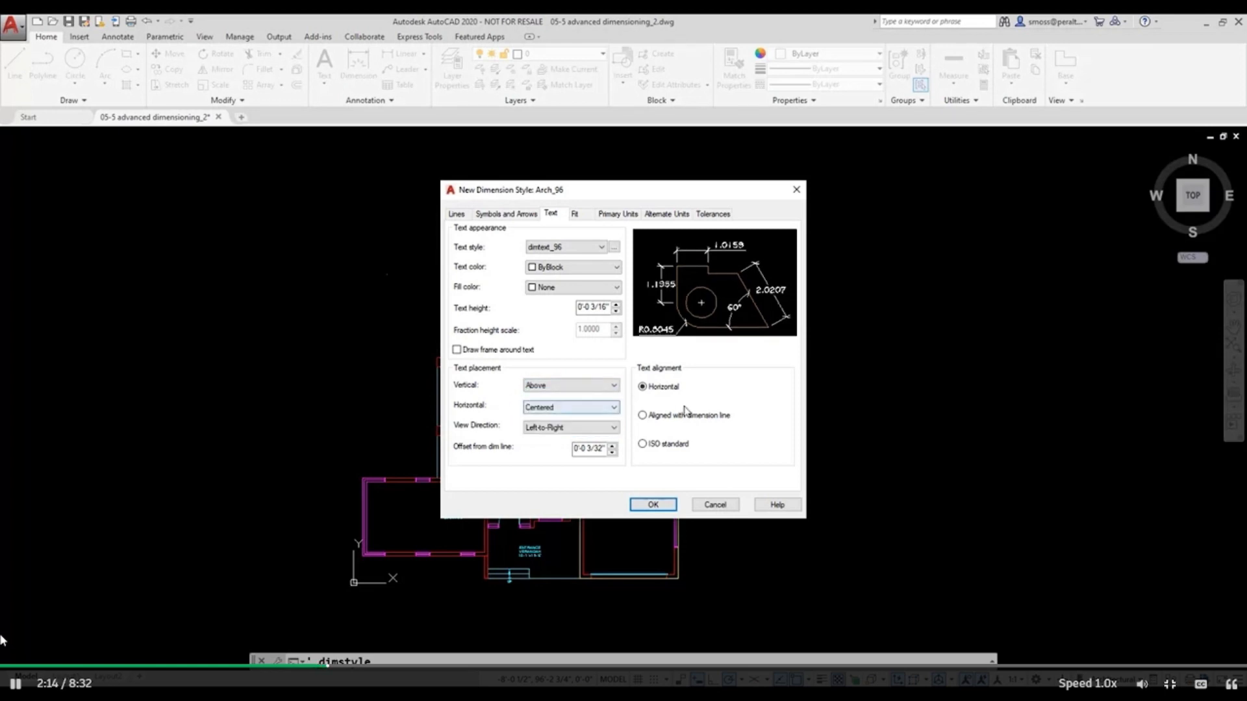
pyautogui.click(643, 416)
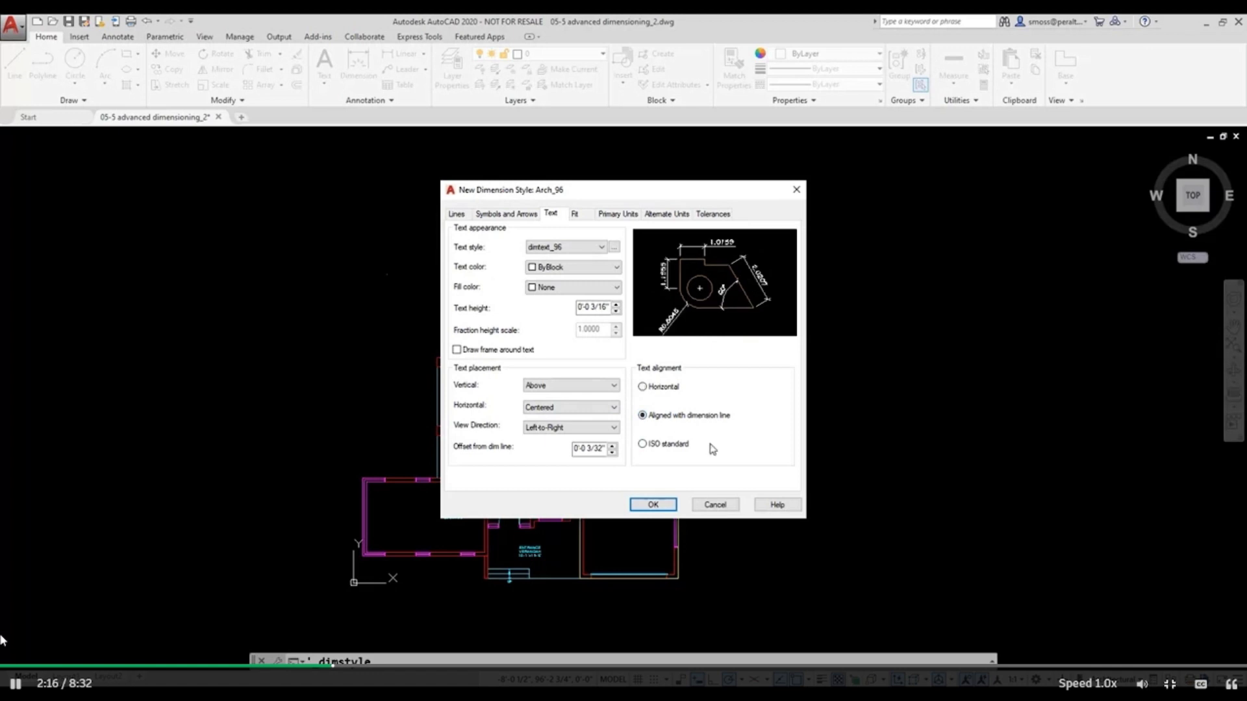
pyautogui.moveTo(713, 449)
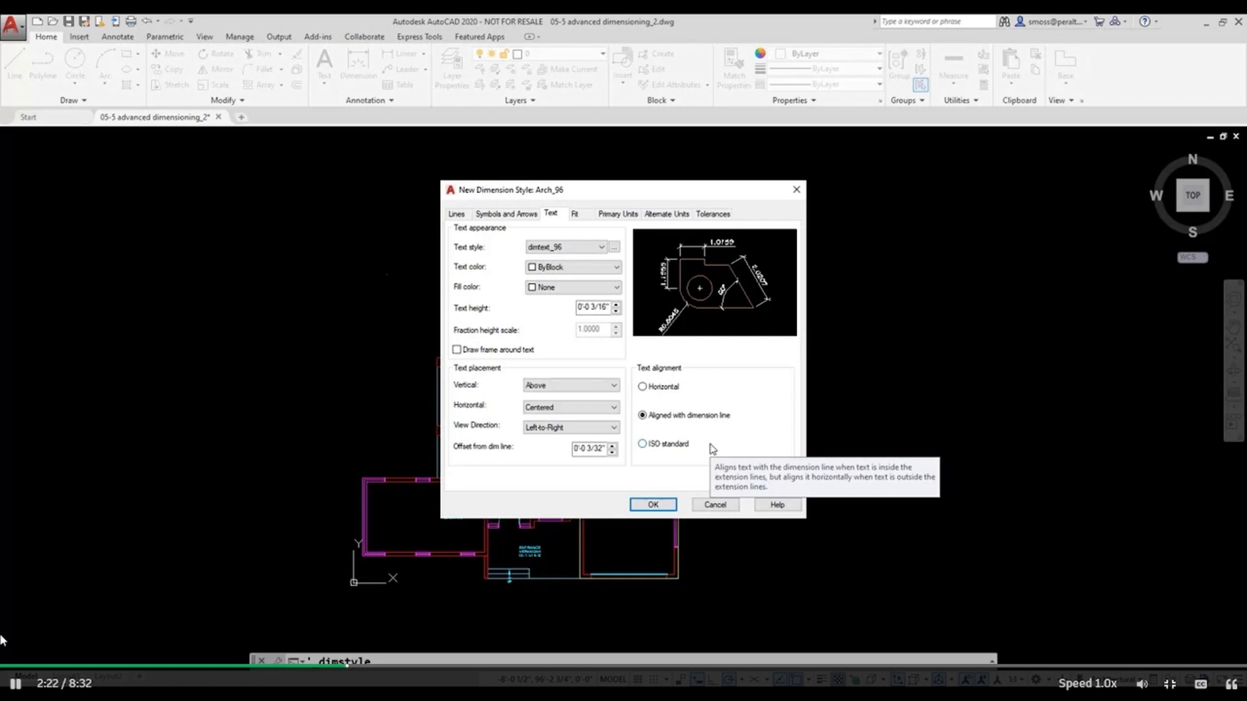
# Step: Configure the fit with text over the dimension line with leader, overall scale 96, and dim lines drawn between ext lines
pyautogui.click(575, 215)
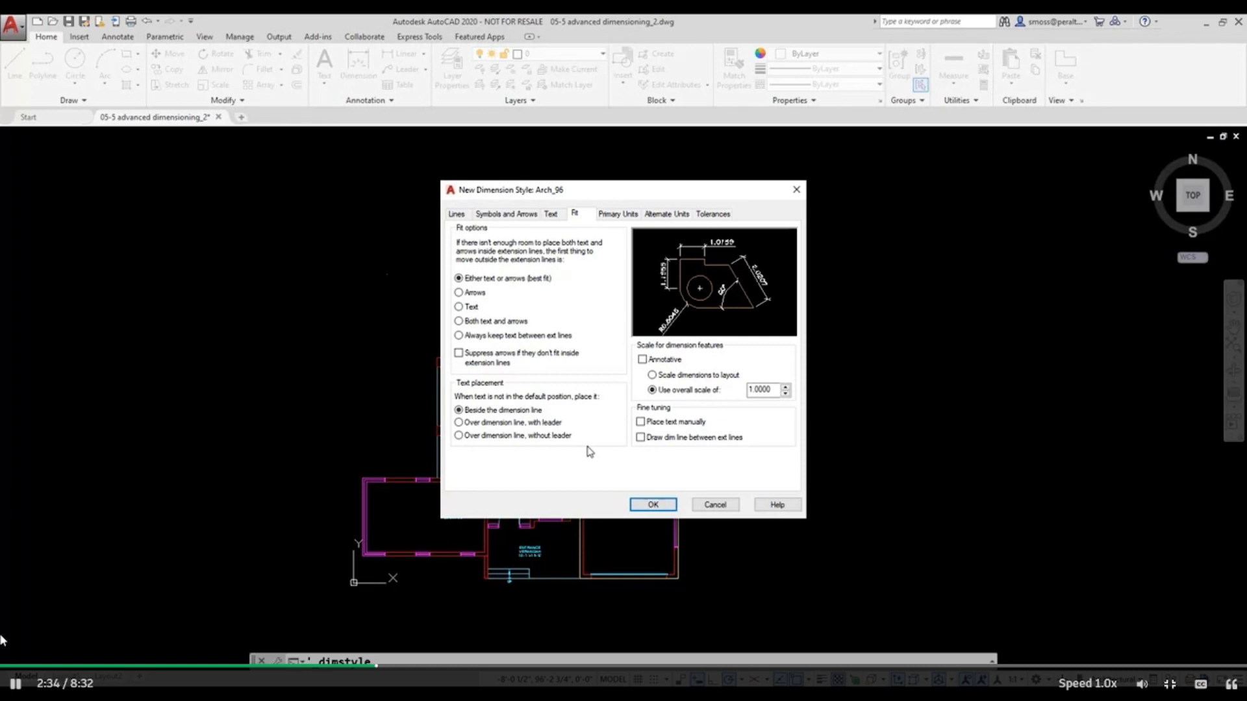
pyautogui.click(459, 422)
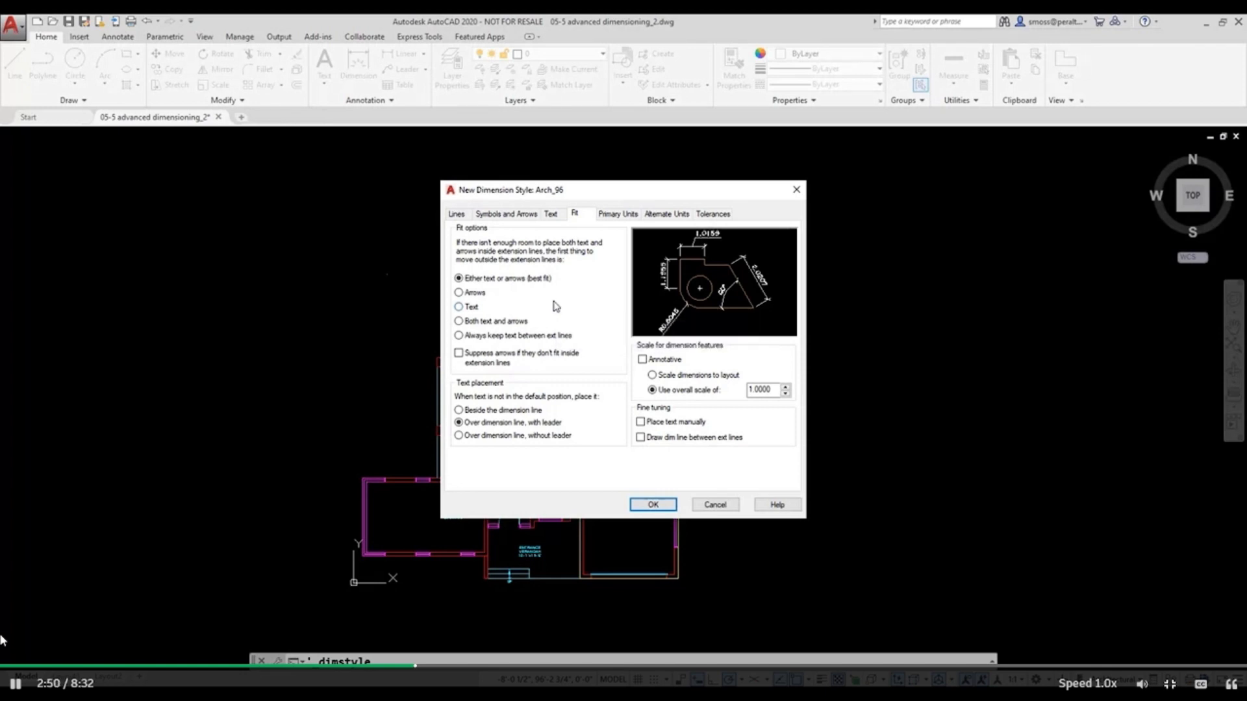
pyautogui.click(641, 438)
pyautogui.doubleClick(760, 390)
pyautogui.write('96')
pyautogui.click(768, 439)
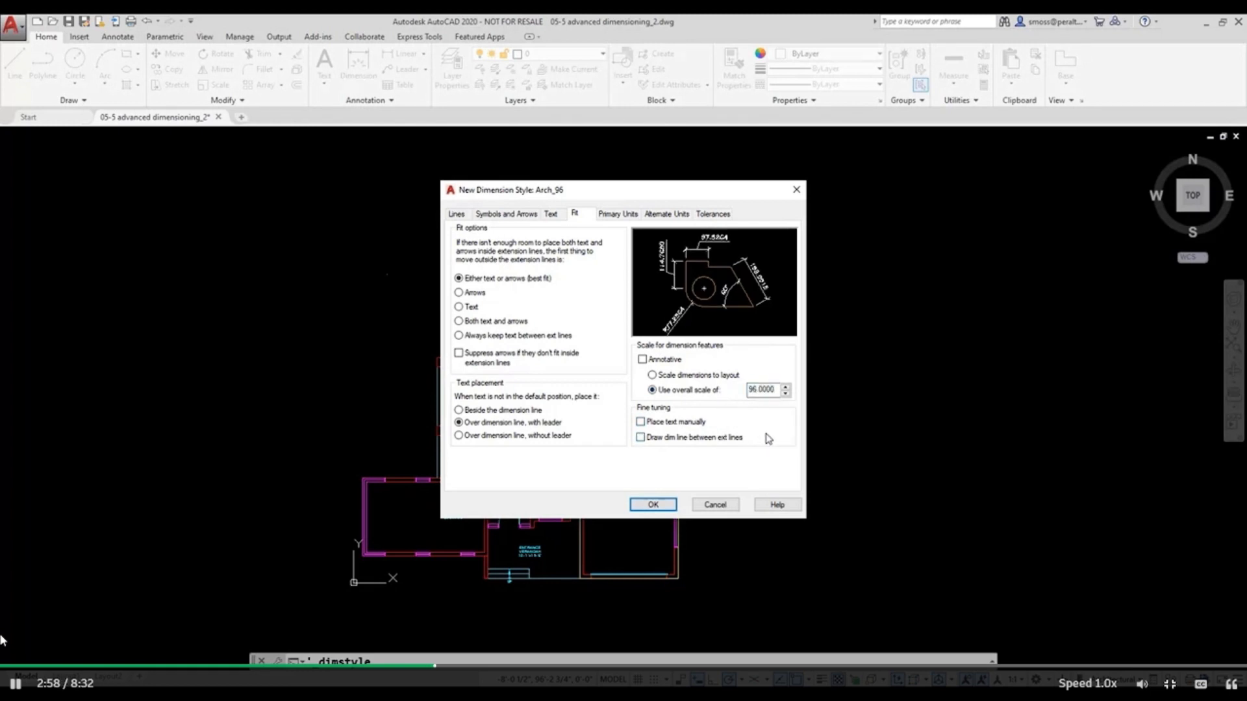
pyautogui.click(641, 438)
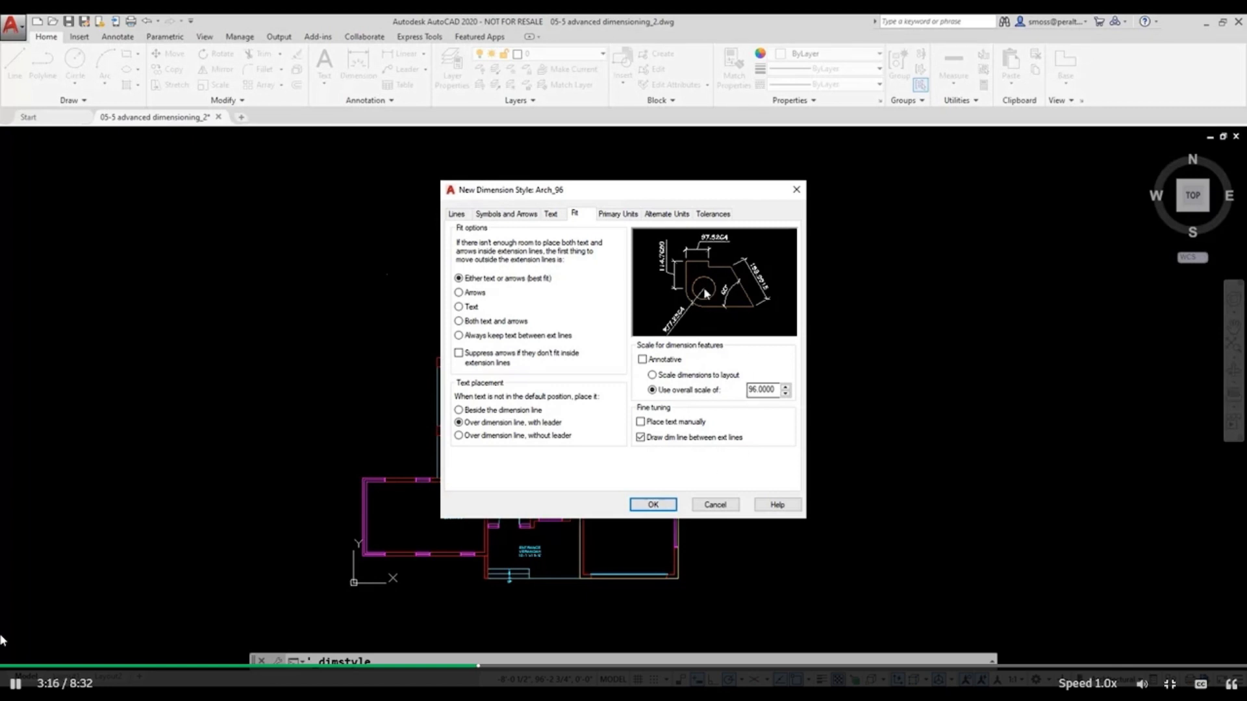
# Step: Set the primary units to Architectural with Diagonal fractions and turn off suppression of 0 inches
pyautogui.click(611, 216)
pyautogui.click(578, 243)
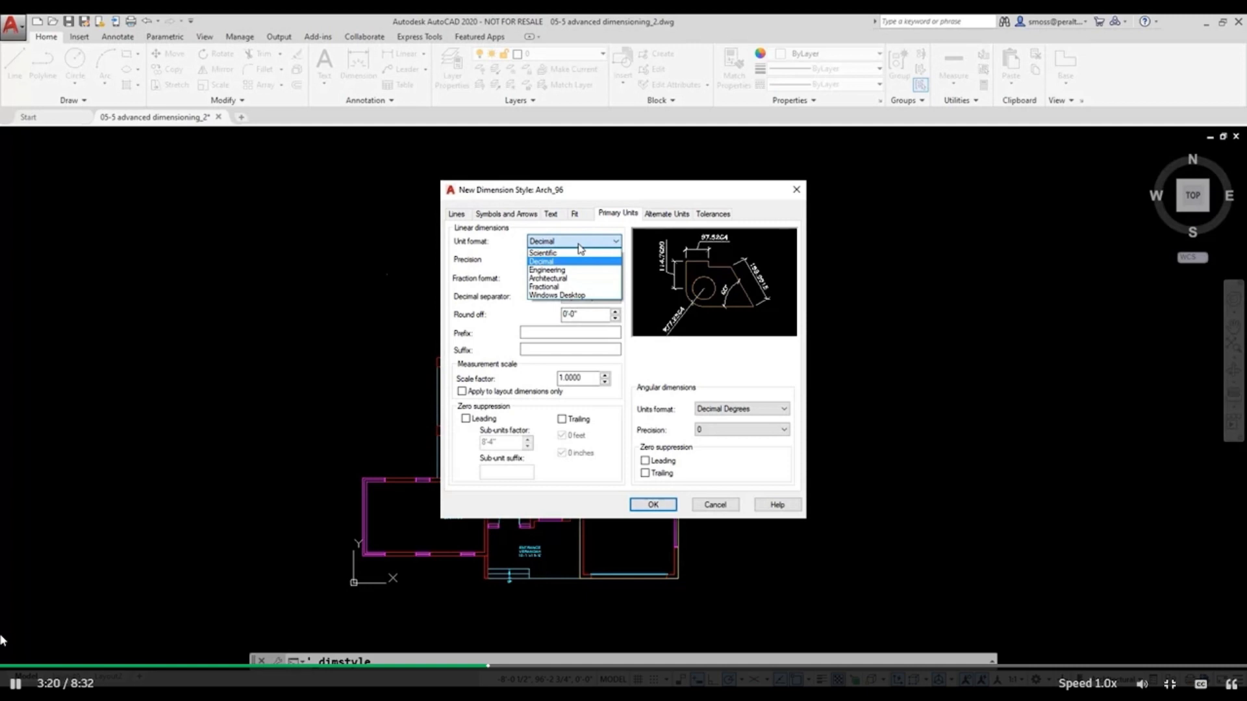
pyautogui.click(575, 279)
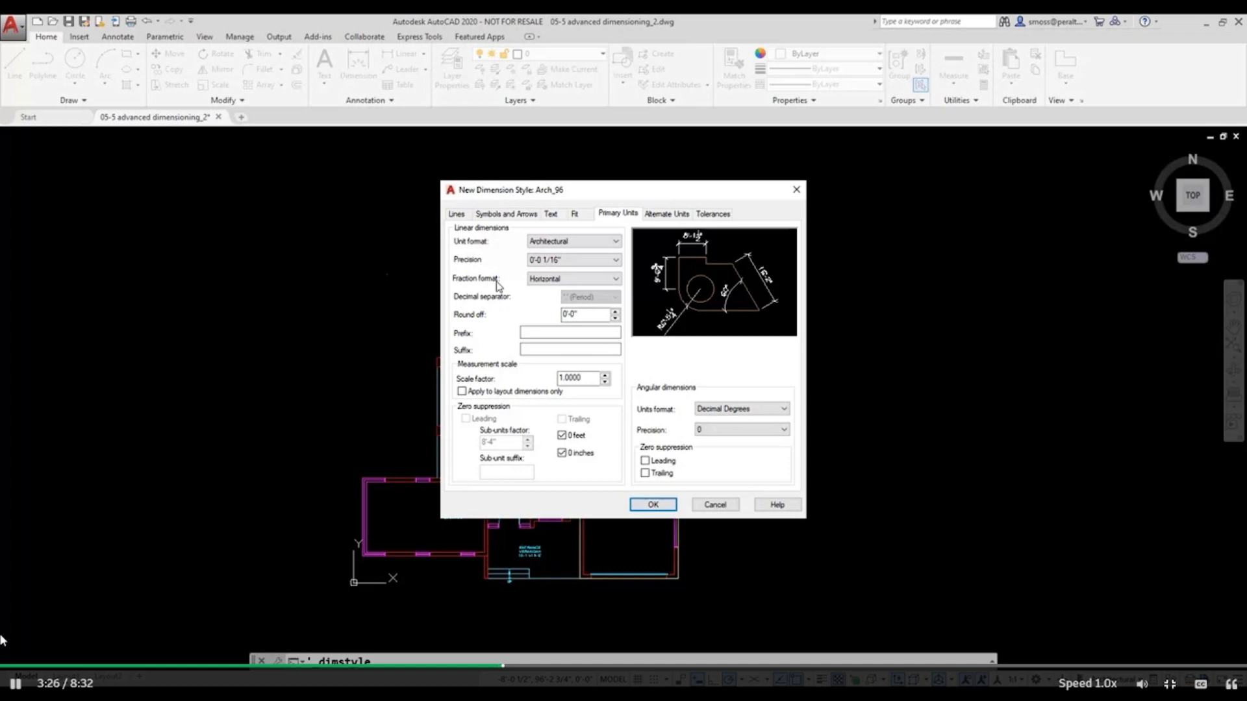
pyautogui.click(563, 281)
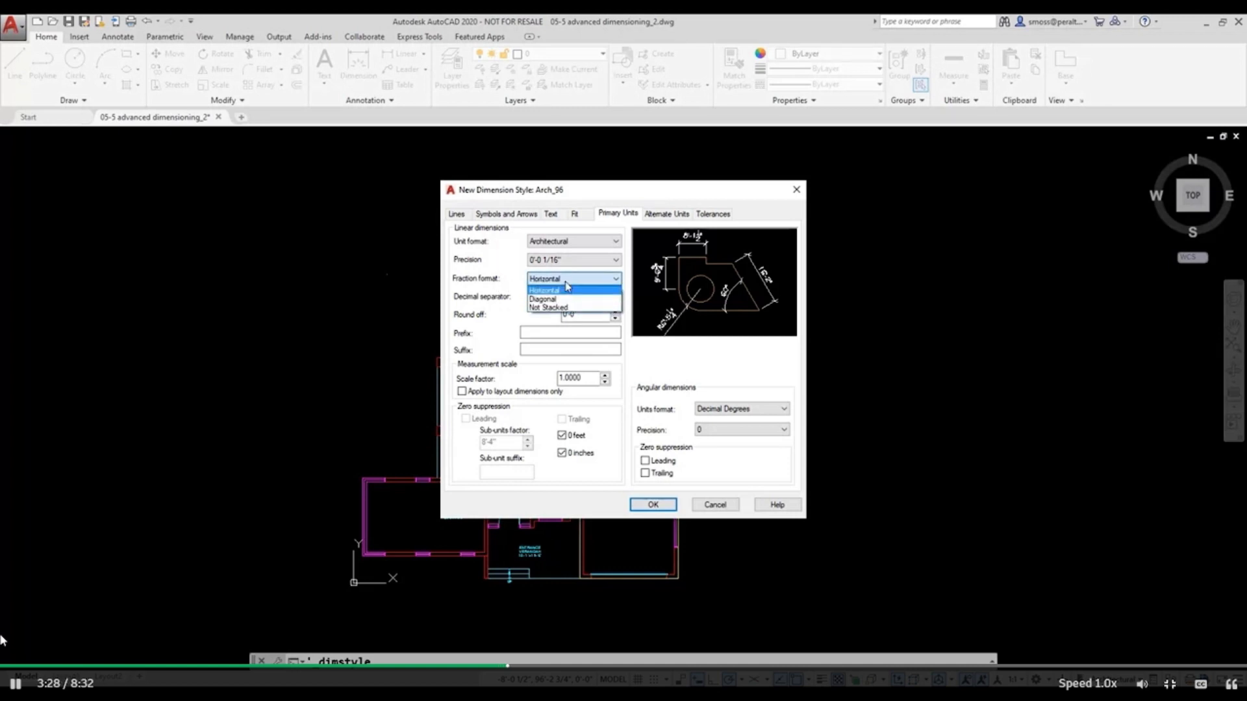
pyautogui.click(564, 301)
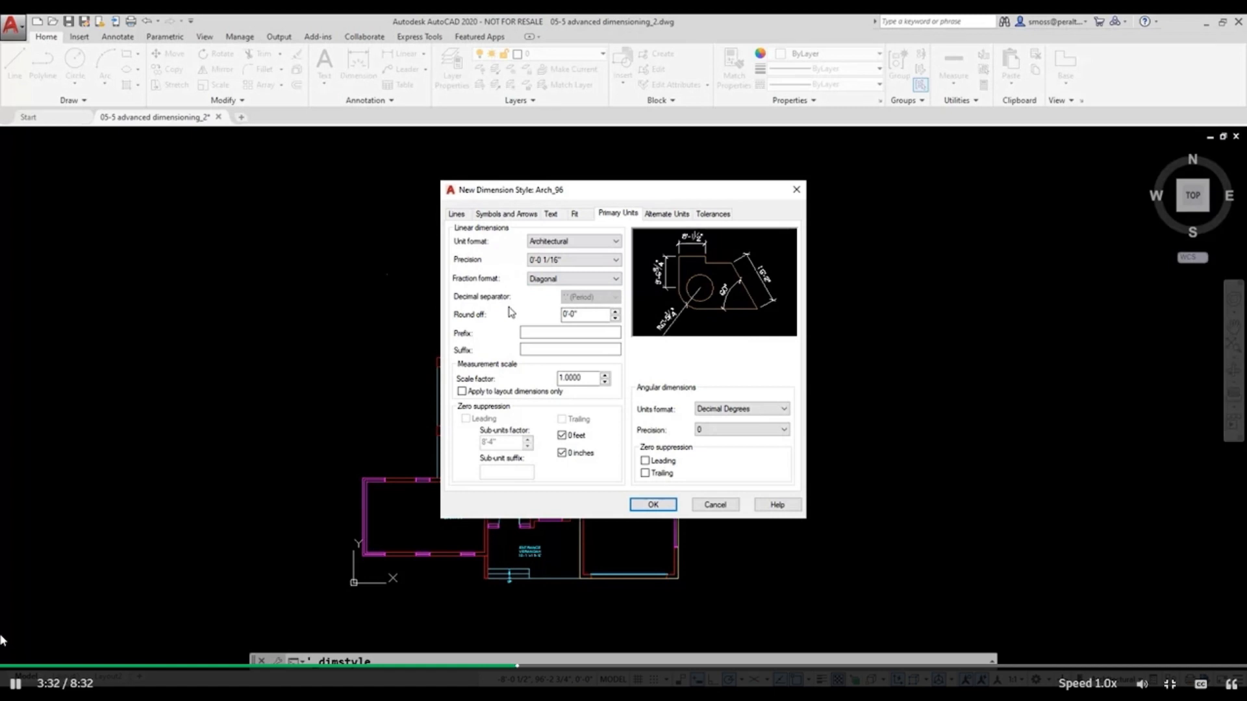
pyautogui.click(562, 454)
# Step: Set the dimension text's fraction height scale to .75 and save the new Arch_96 style
pyautogui.click(551, 213)
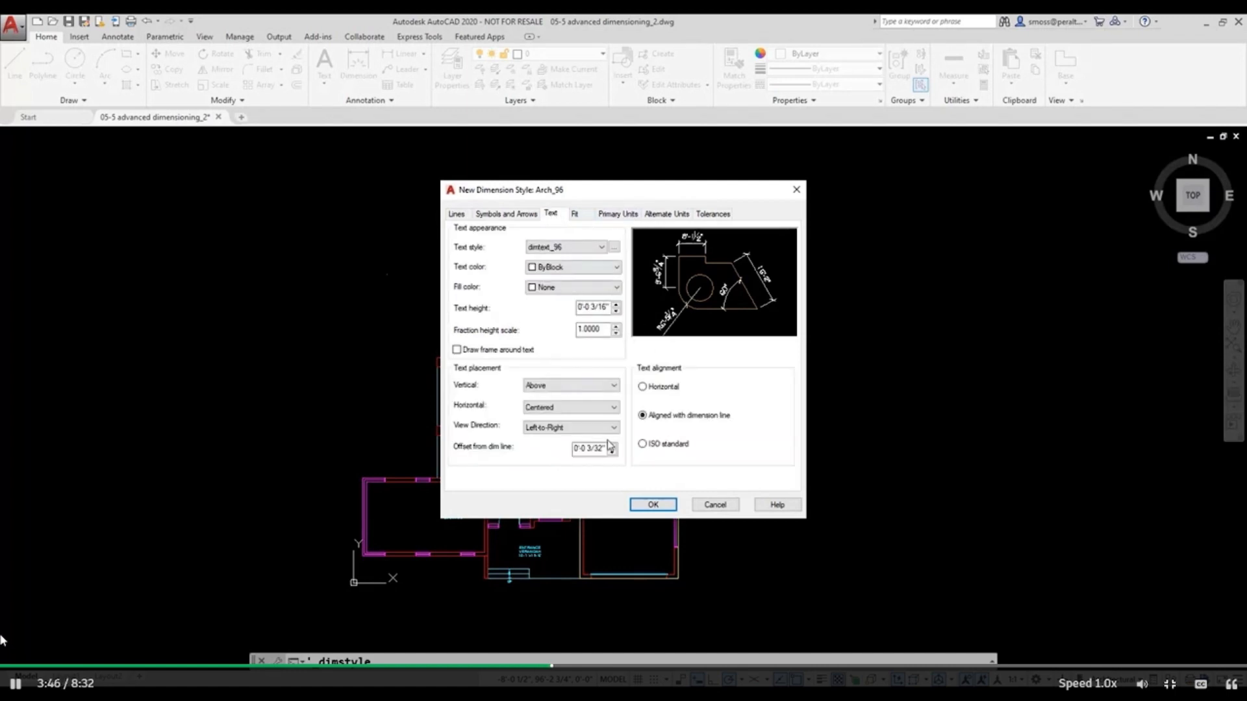
pyautogui.doubleClick(604, 330)
pyautogui.write('.75')
pyautogui.press('Return')
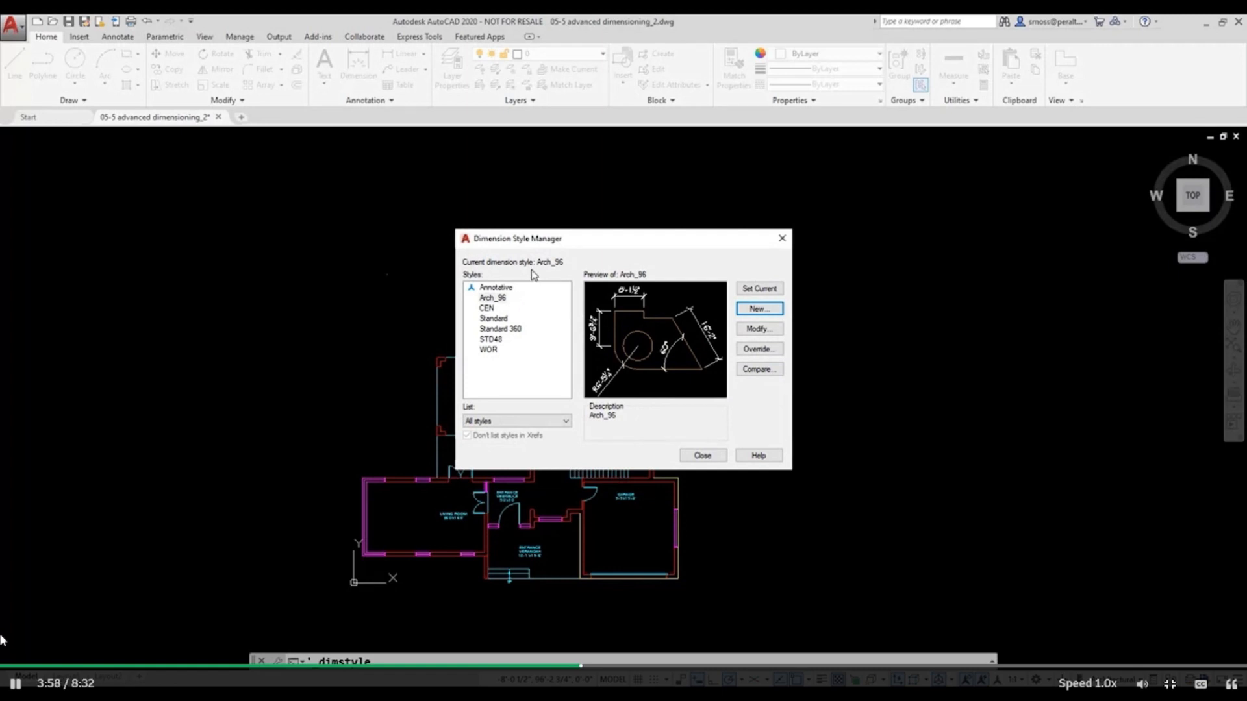
# Step: Make Arch_96 the current dimension style and close the Dimension Style Manager
pyautogui.click(500, 297)
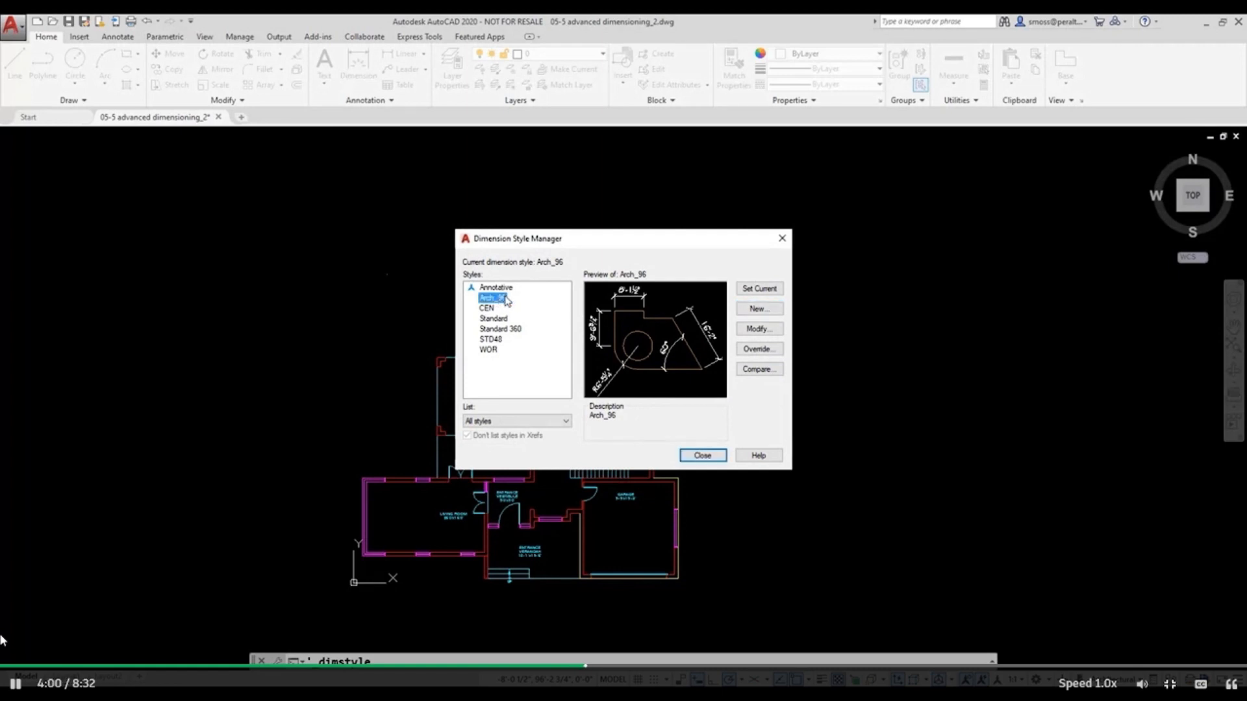
pyautogui.click(763, 288)
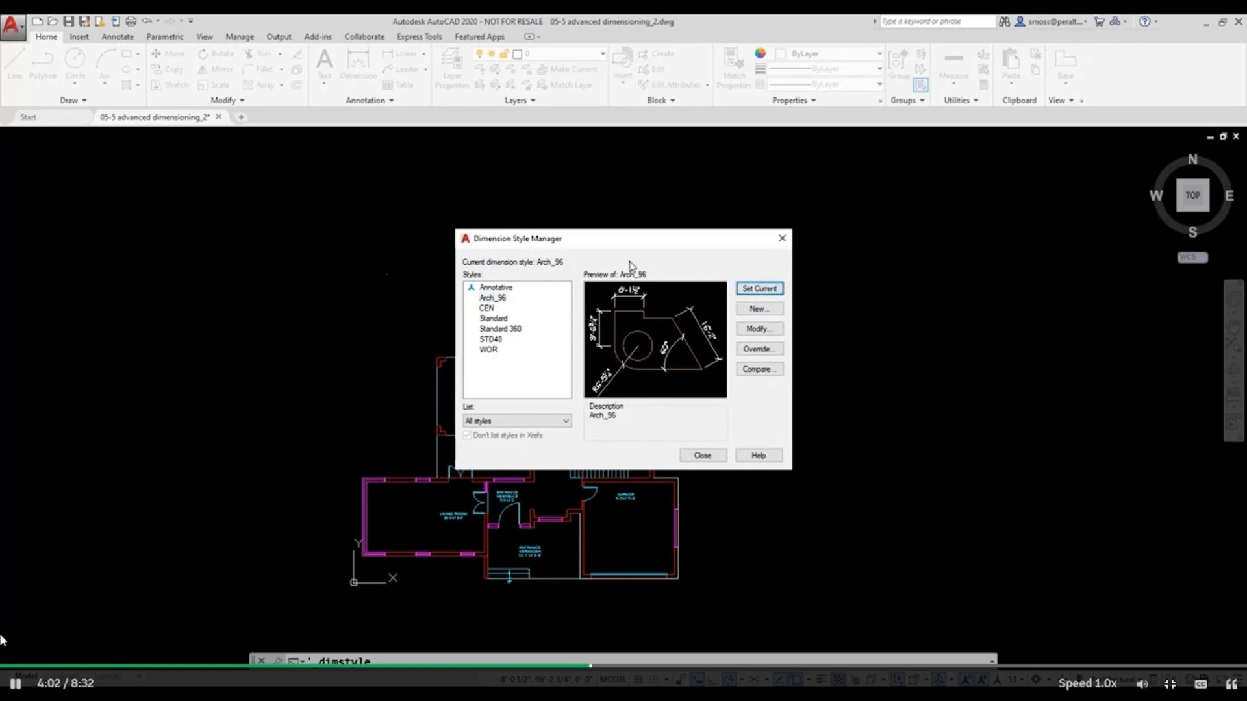
pyautogui.click(703, 456)
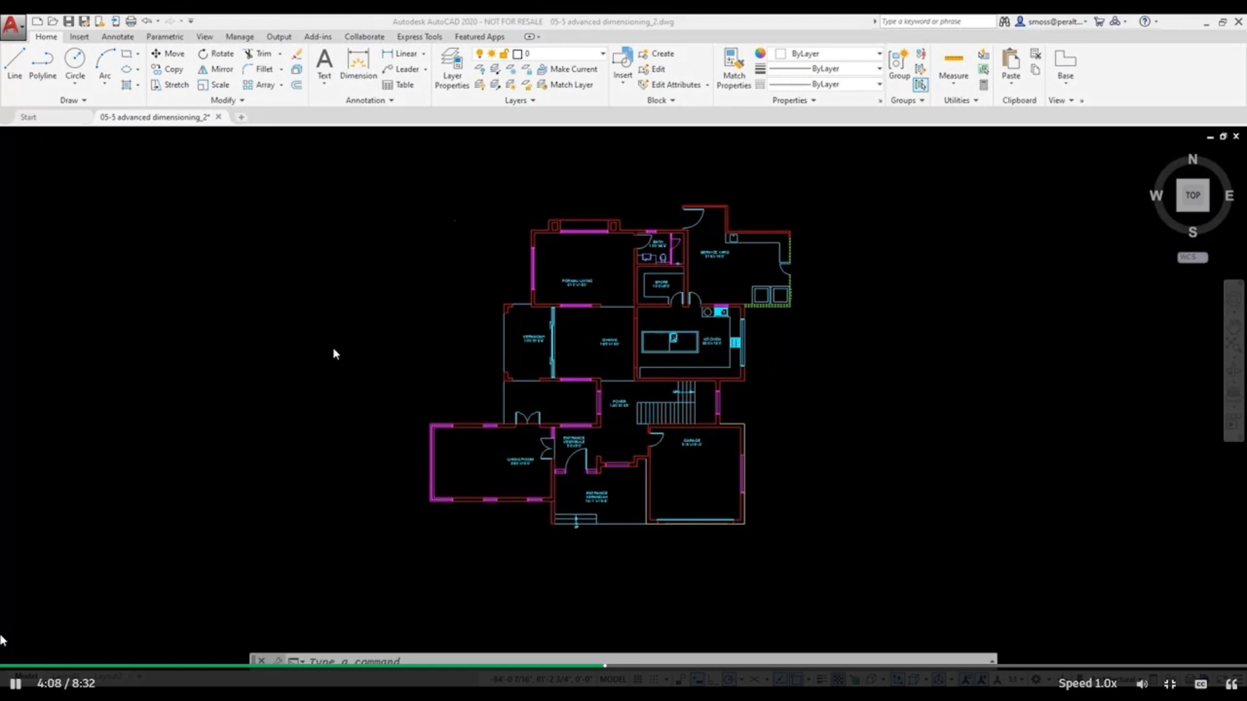
# Step: Set the layer for new dimensions to A-Anno-Dims
pyautogui.click(117, 36)
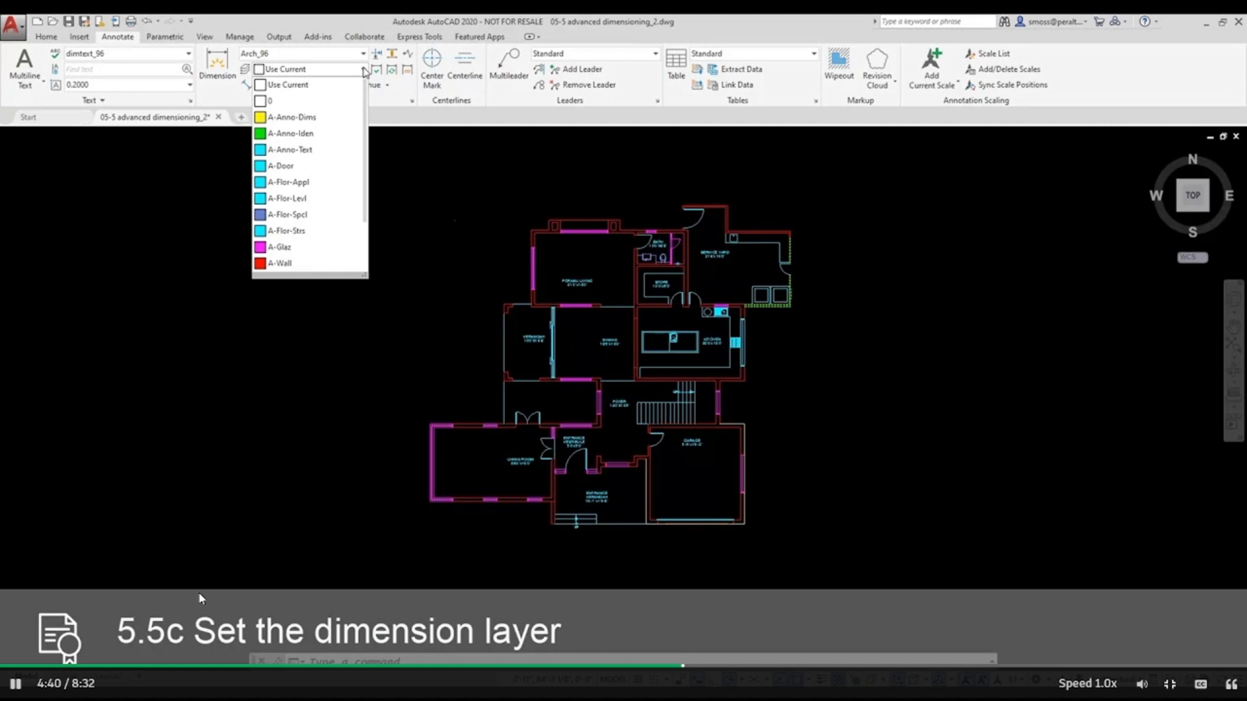
pyautogui.click(292, 116)
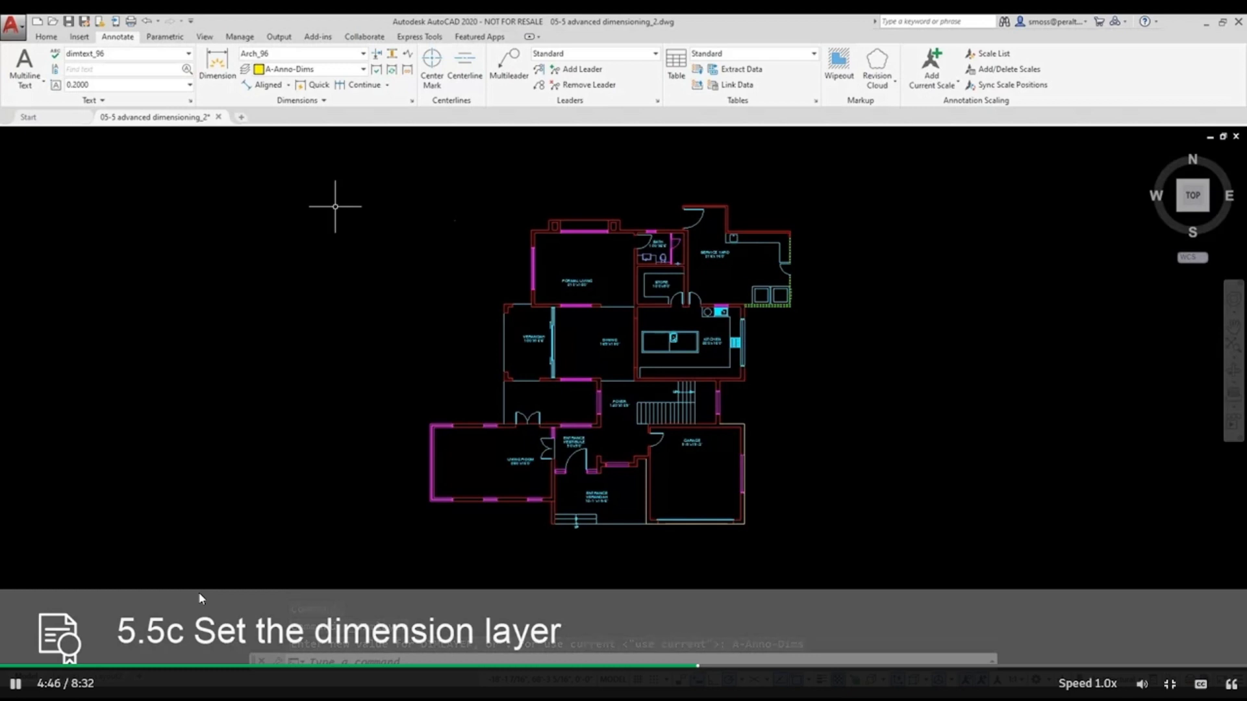
# Step: Place a horizontal linear dimension below the living room, from its lower-left outer corner to the lower-left corner of the entrance verandah
pyautogui.click(46, 36)
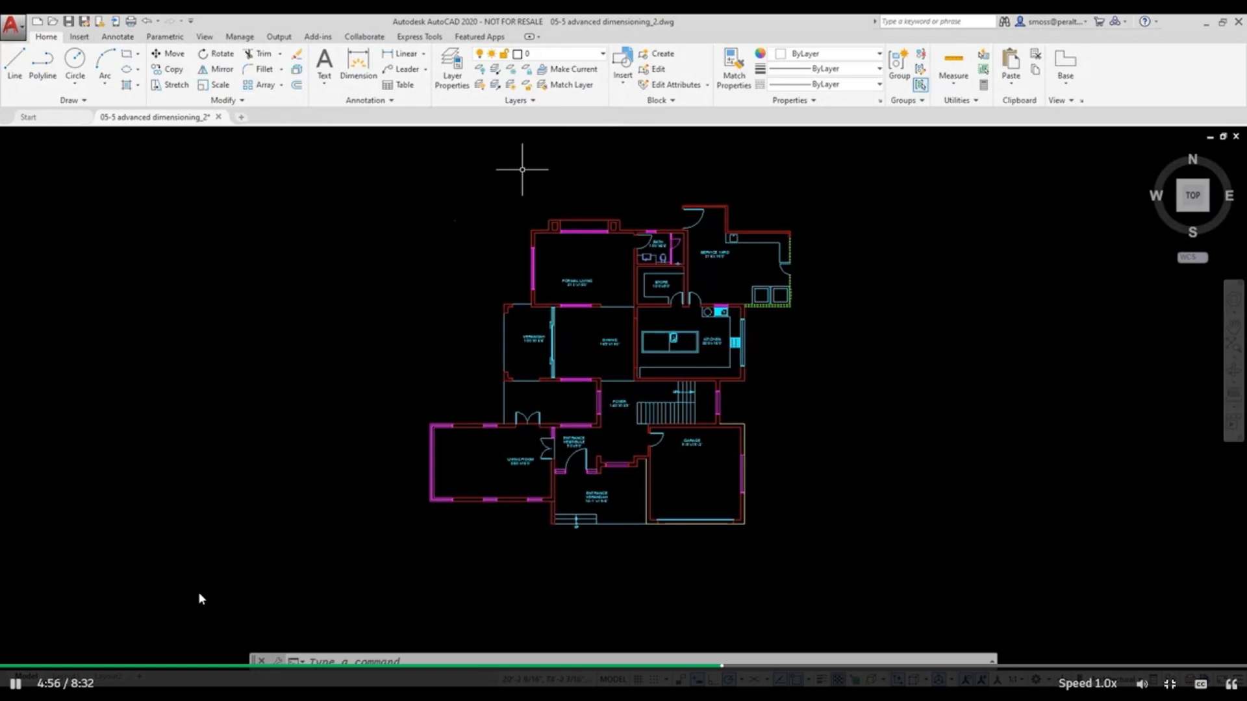
pyautogui.click(423, 54)
pyautogui.click(415, 83)
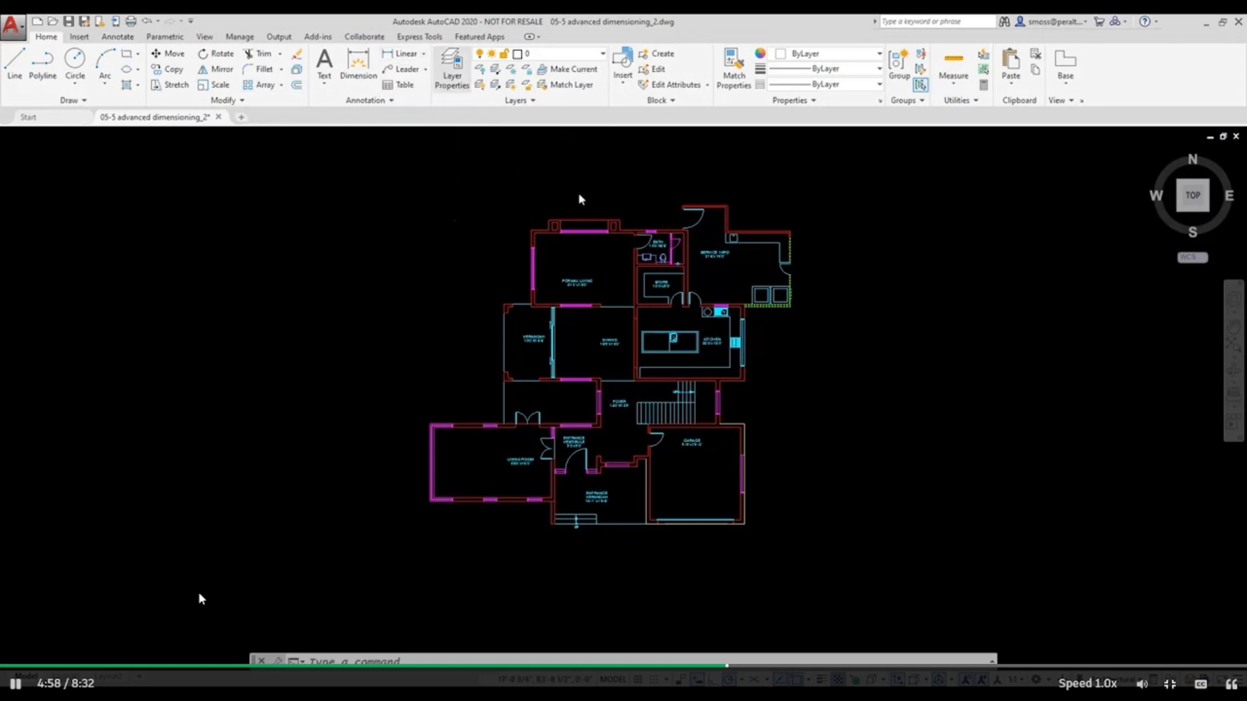
pyautogui.scroll(2, 479, 513)
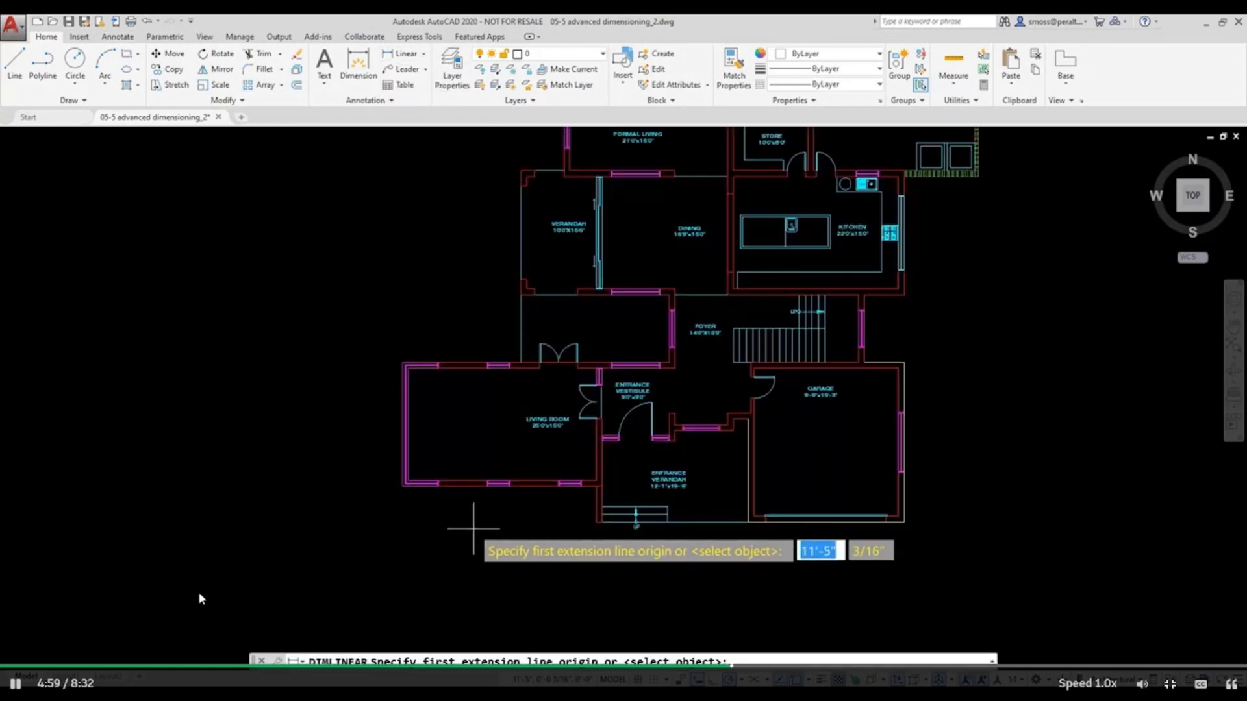
pyautogui.click(403, 485)
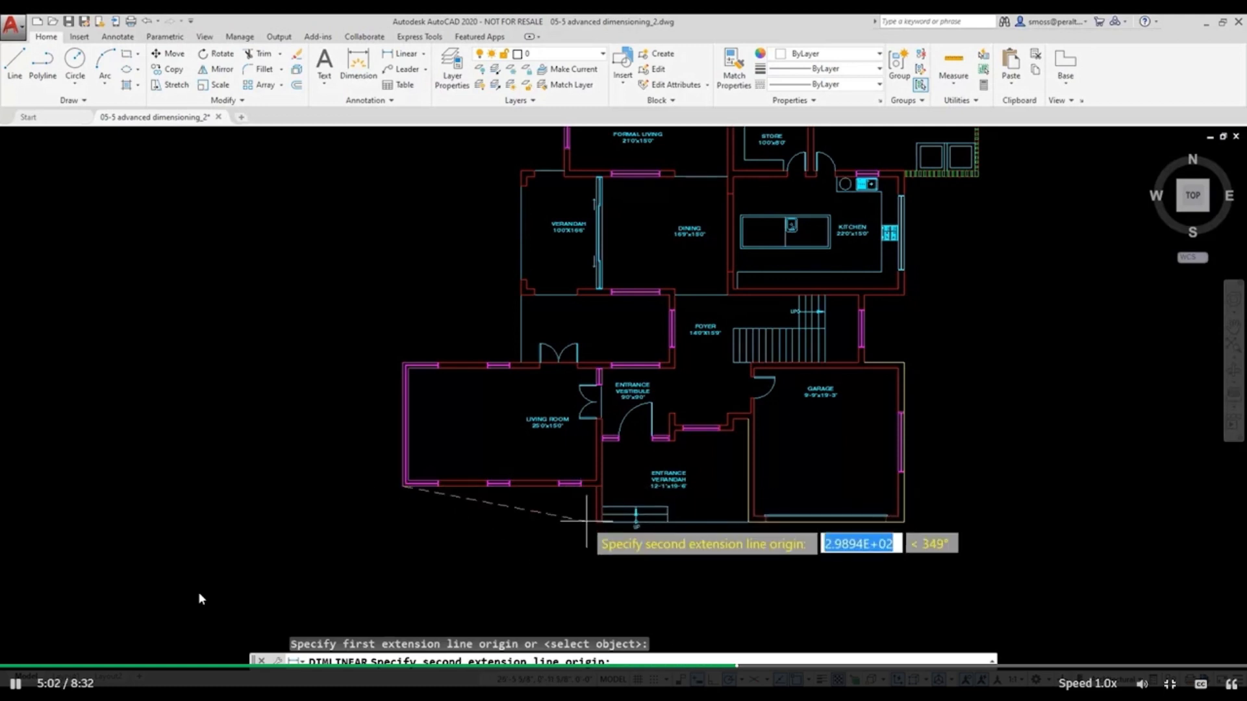
pyautogui.click(599, 524)
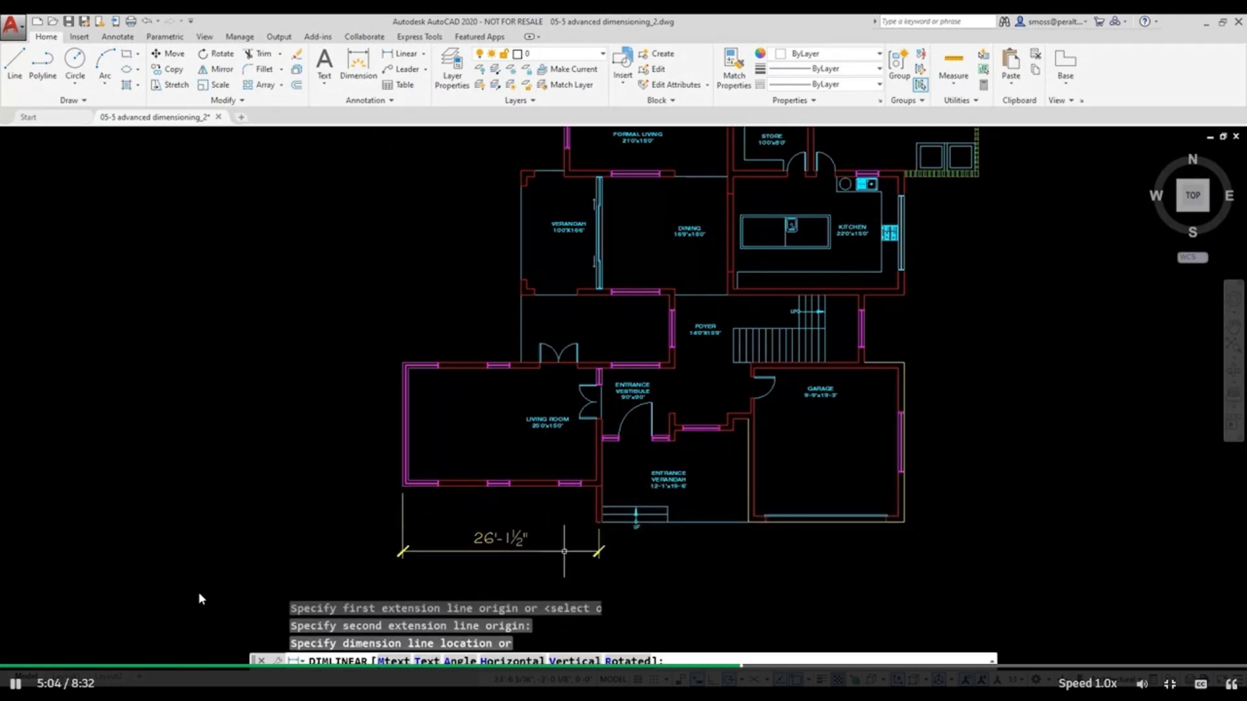
pyautogui.click(515, 552)
pyautogui.click(507, 539)
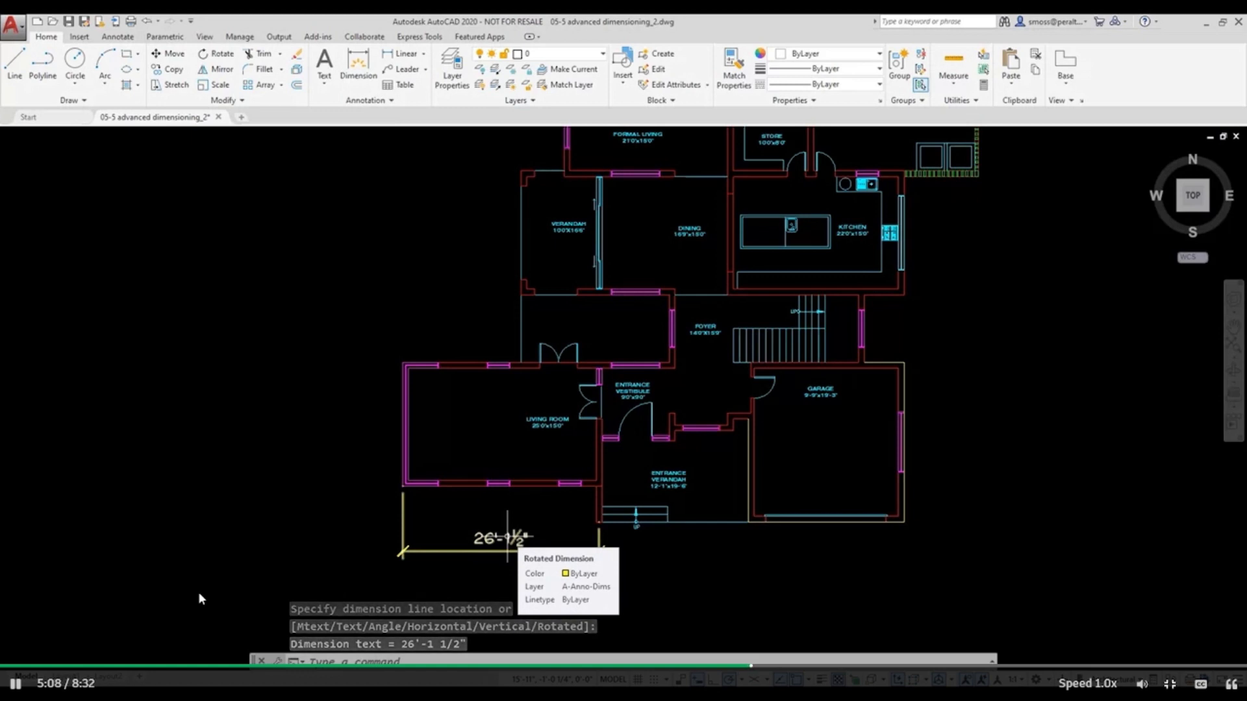
# Step: Continue the dimension string from the living room dimension across the front of the entrance verandah toward the garage
pyautogui.moveTo(538, 515); pyautogui.dragTo(495, 455, button='middle')
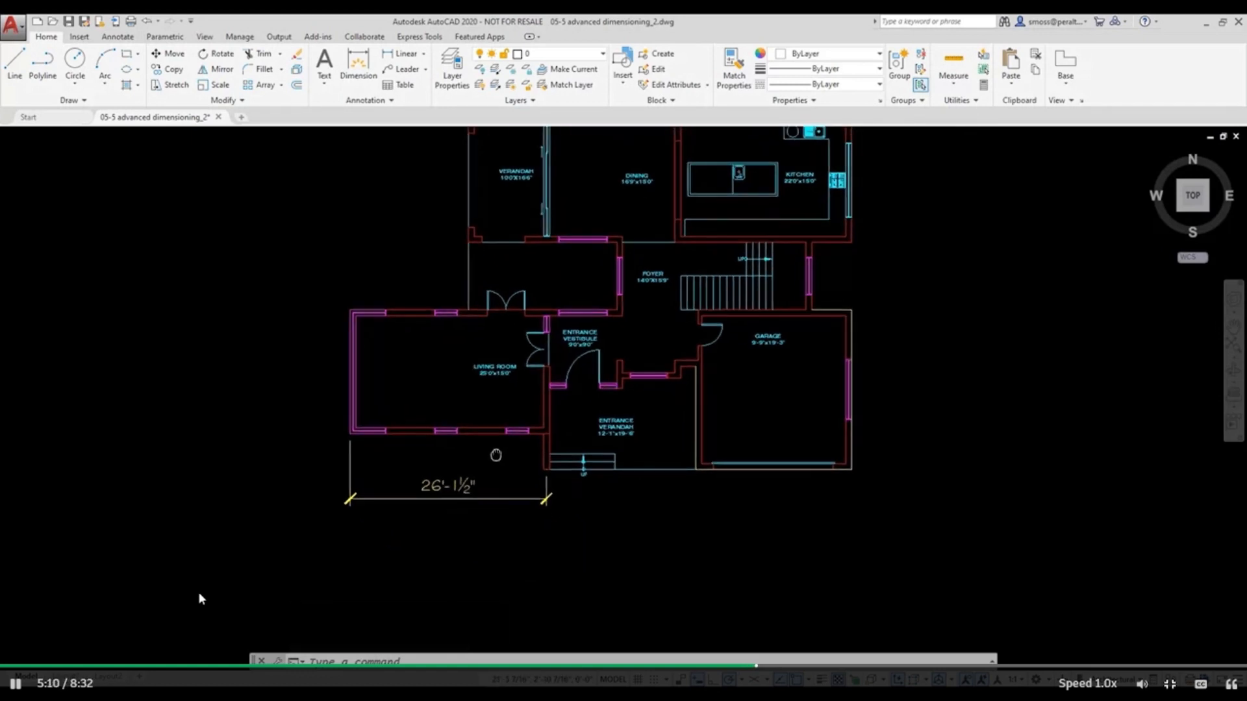
pyautogui.click(112, 40)
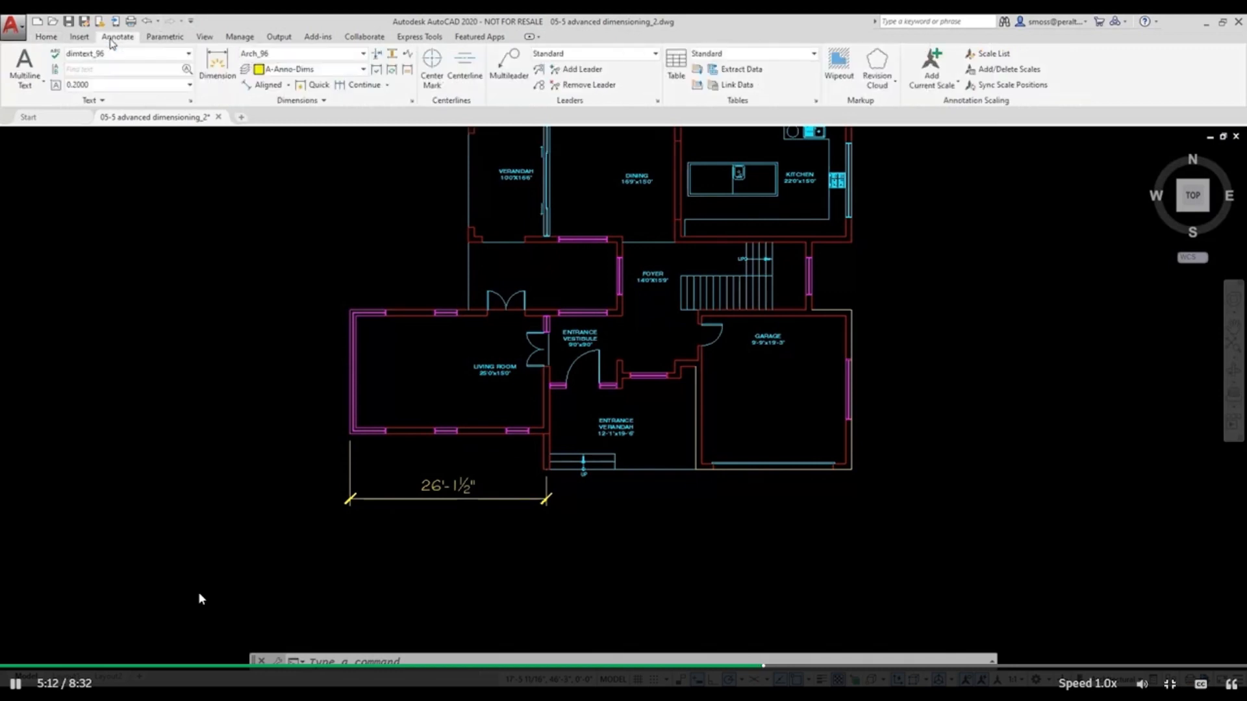
pyautogui.click(387, 85)
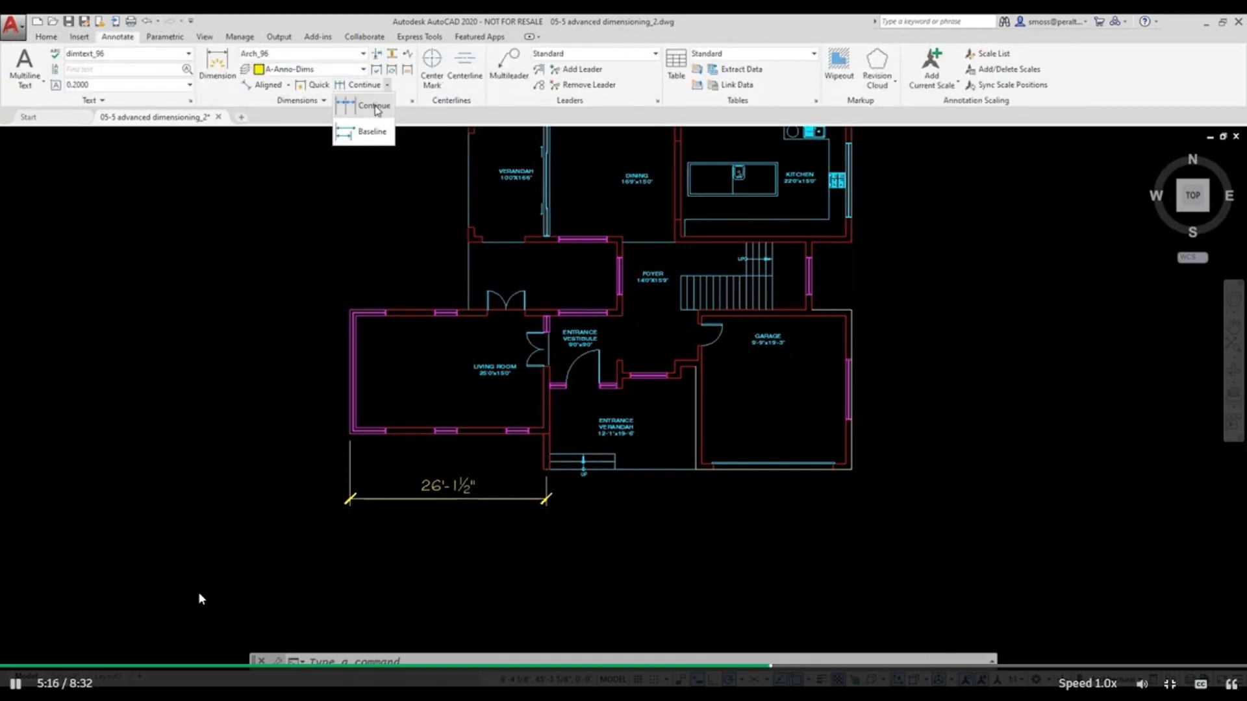
pyautogui.click(375, 105)
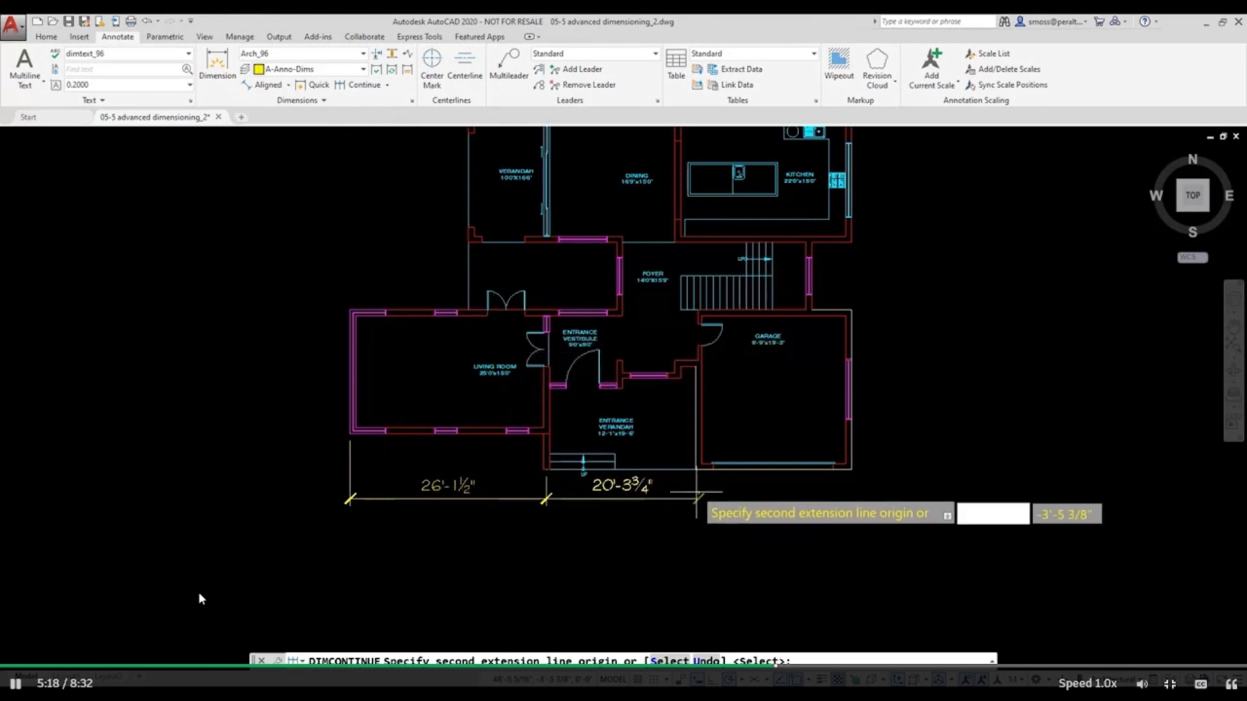